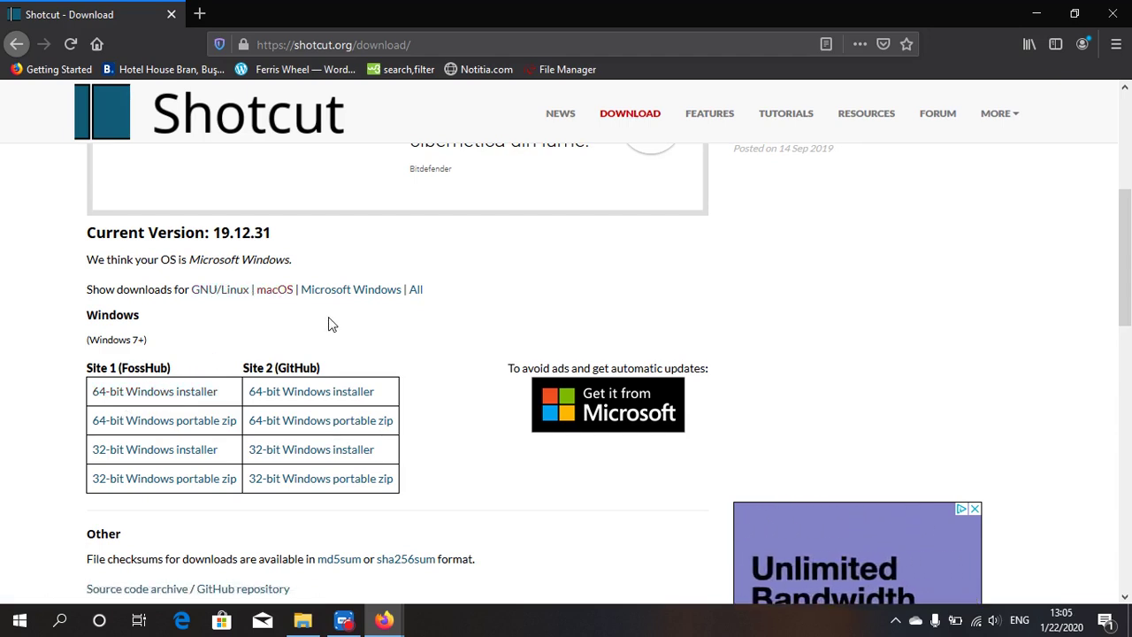
- Look through the GNU/Linux, macOS and Microsoft Windows download lists on the Shotcut download page
{"action": "left_click", "coordinate": [229, 293]}
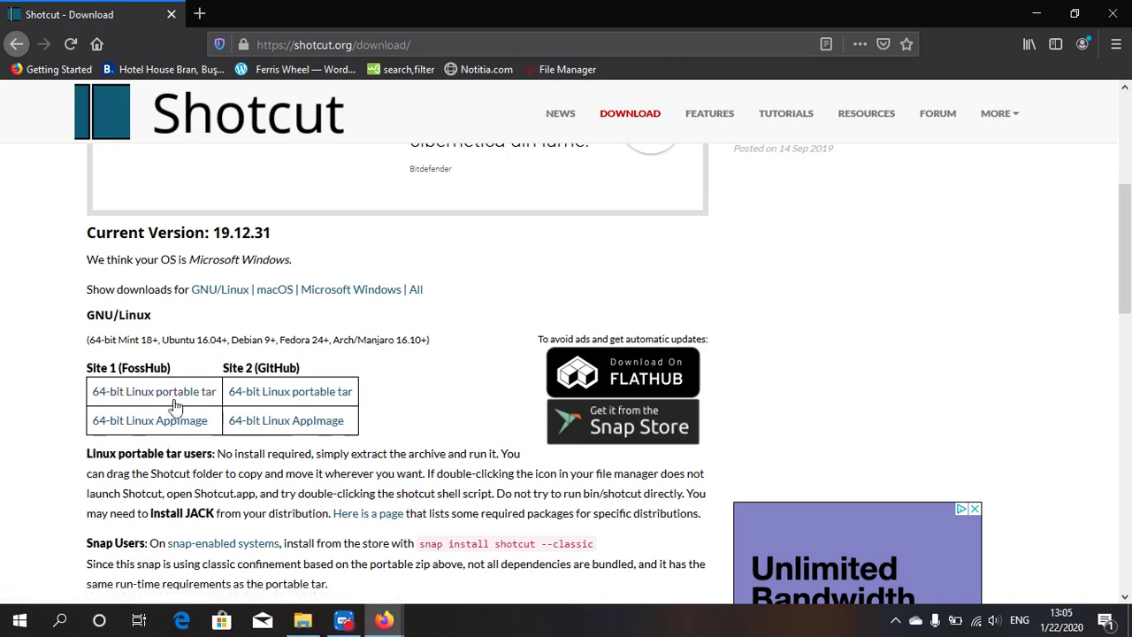
{"action": "left_click", "coordinate": [271, 292]}
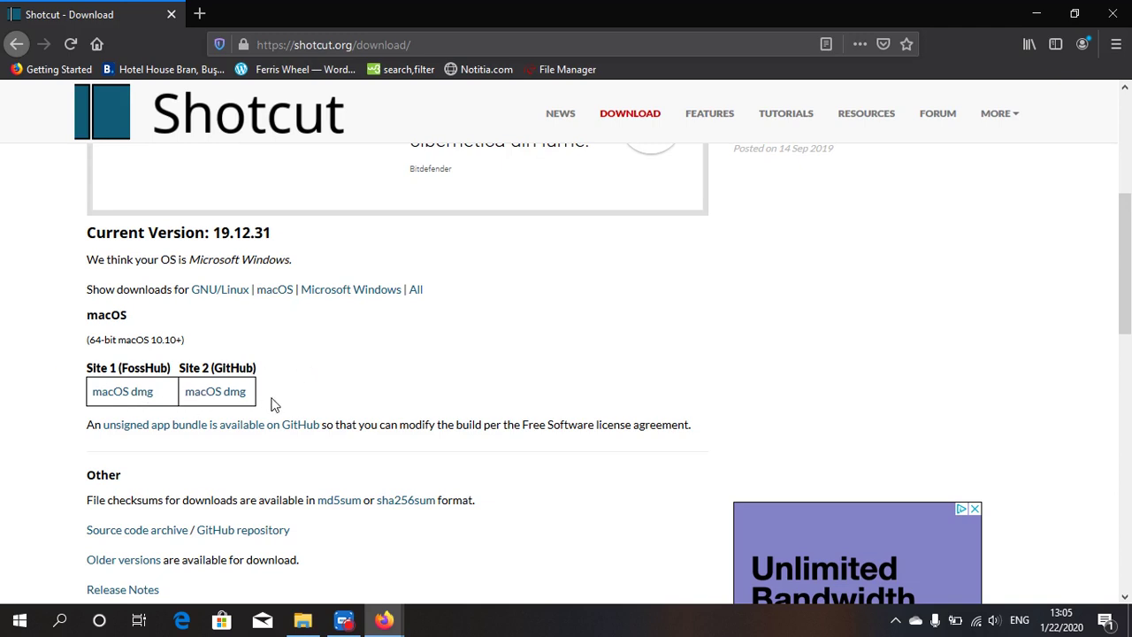
{"action": "left_click", "coordinate": [205, 296]}
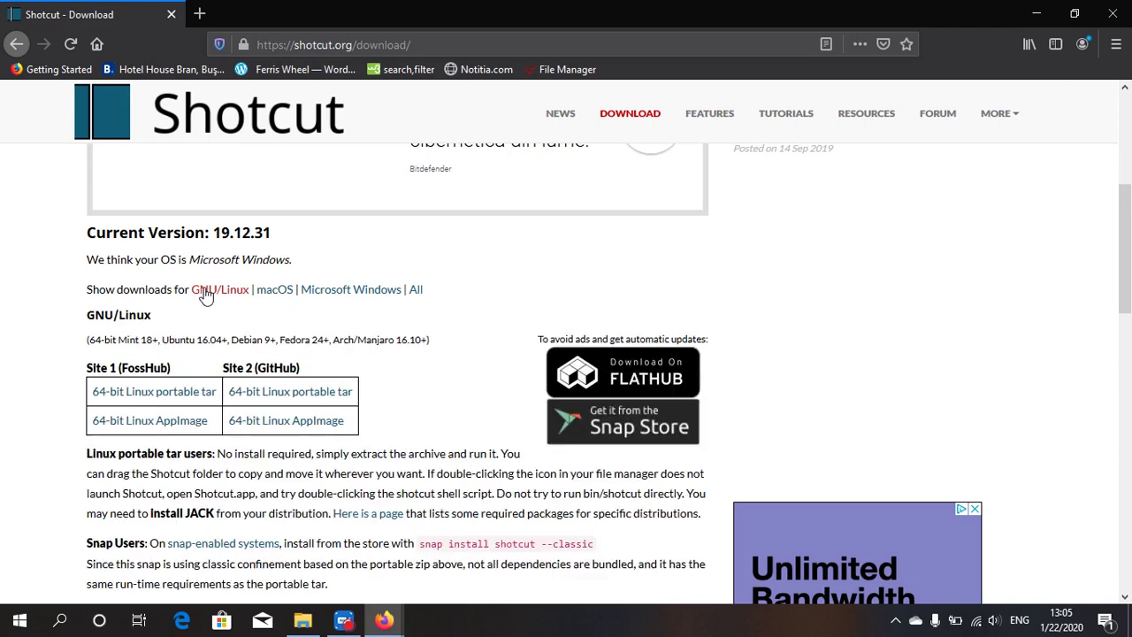
{"action": "left_click", "coordinate": [322, 299]}
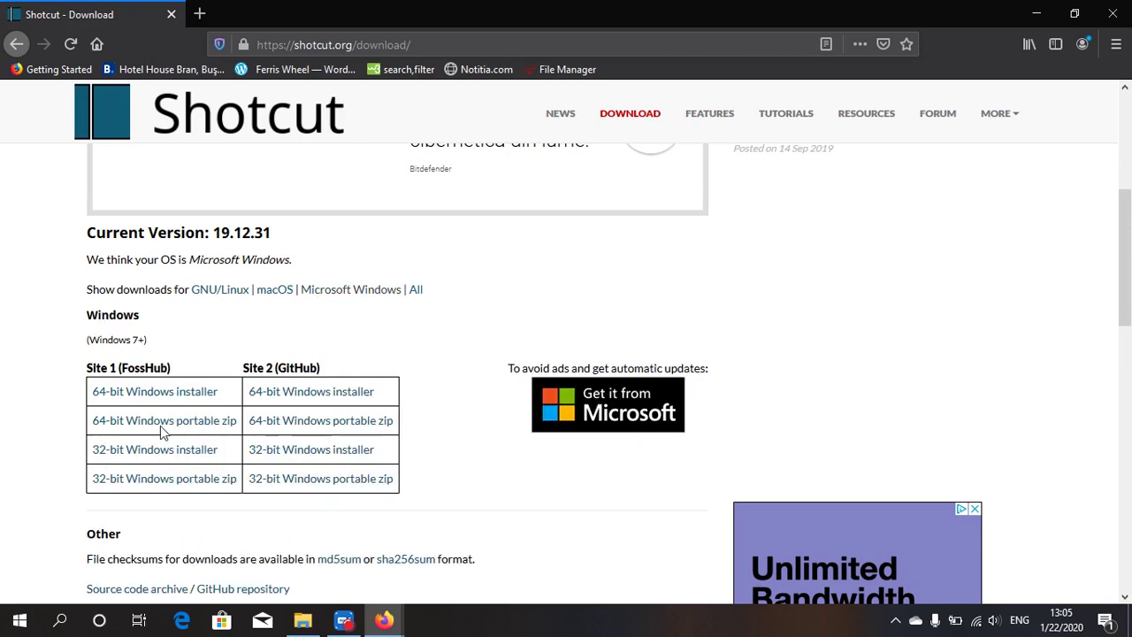
- Download the 64-bit Windows installer from FossHub, save the file and check the download's progress
{"action": "left_click", "coordinate": [159, 395]}
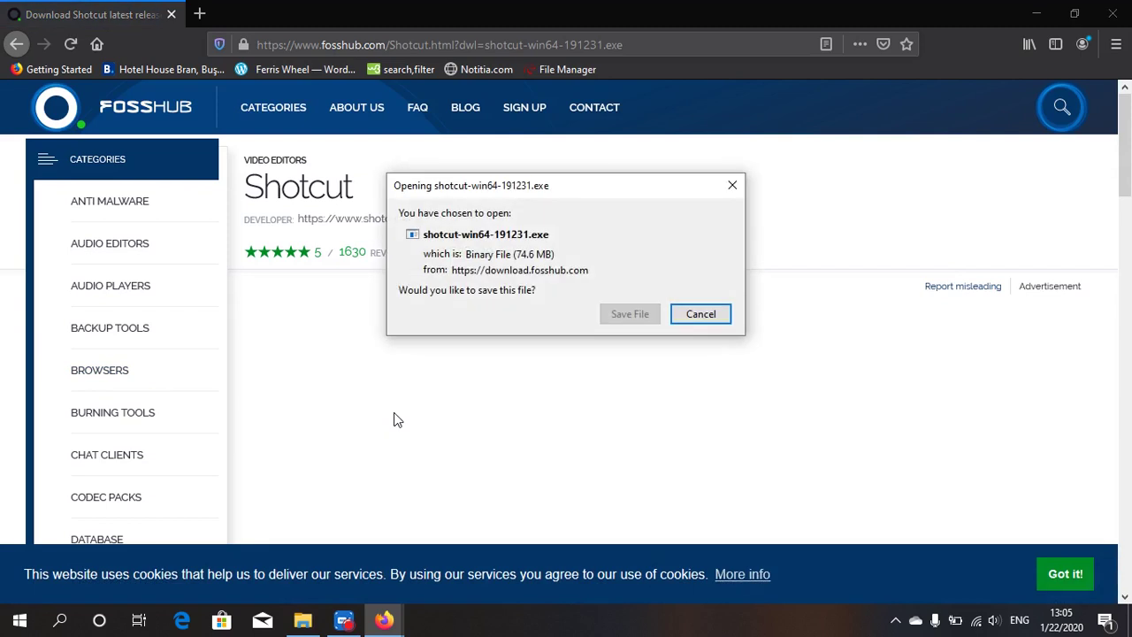
{"action": "left_click", "coordinate": [619, 319]}
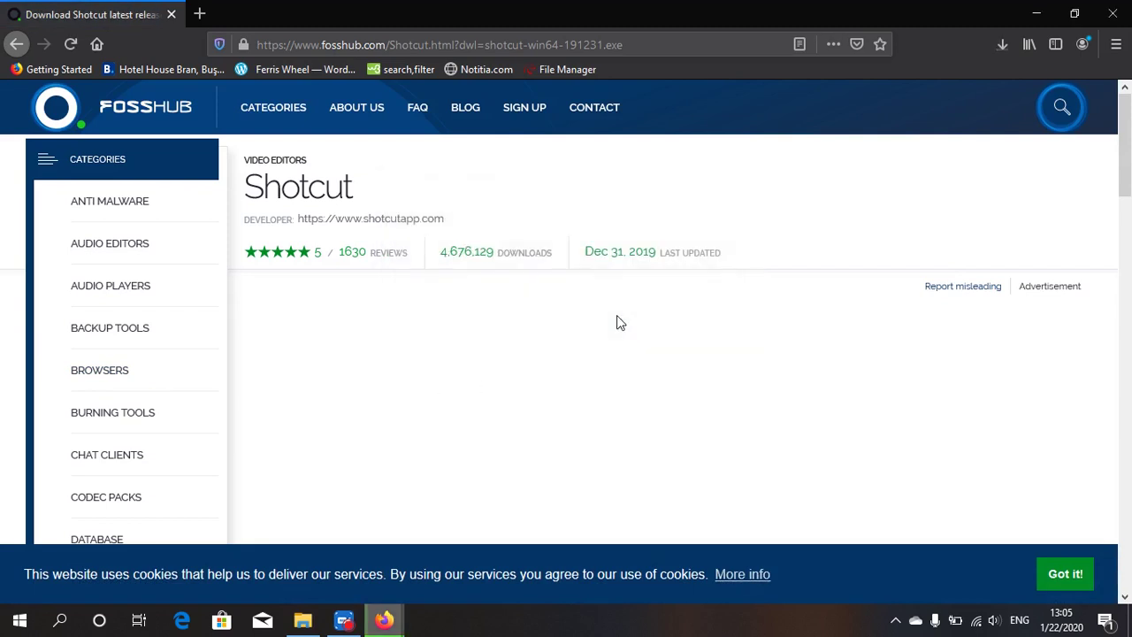
{"action": "left_click", "coordinate": [1006, 44]}
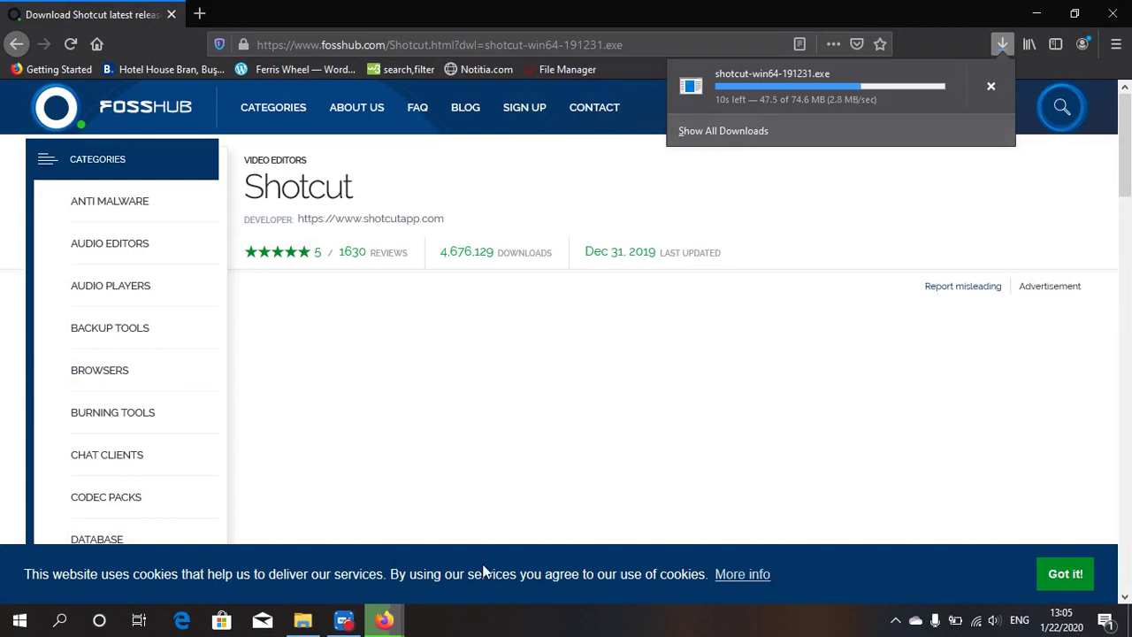
{"action": "left_click", "coordinate": [344, 620]}
{"action": "left_click", "coordinate": [658, 103]}
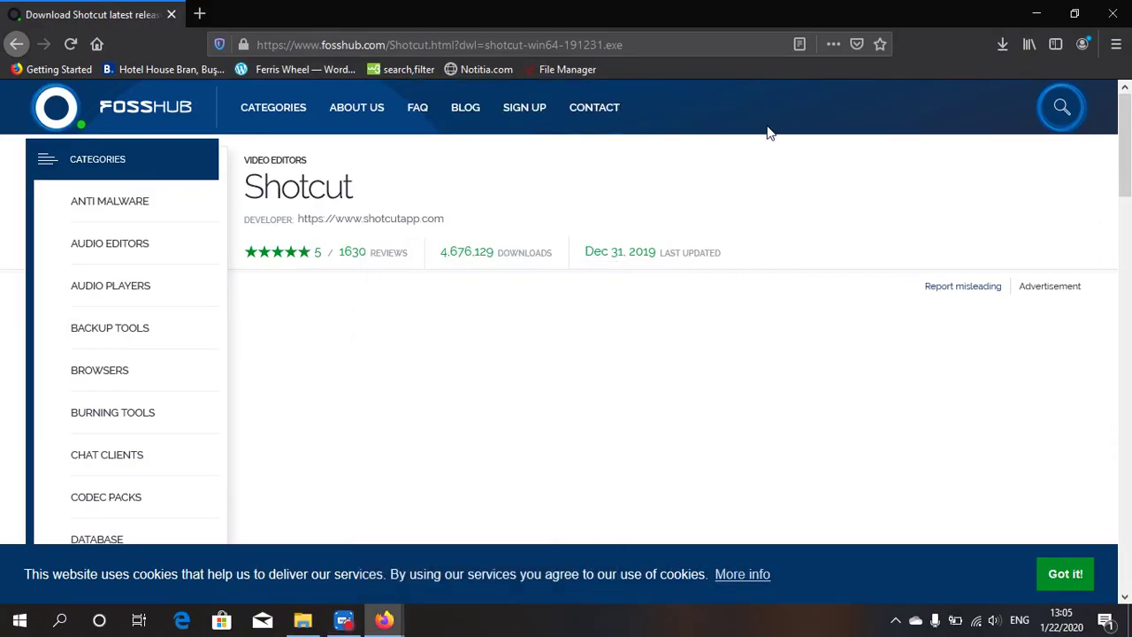
- Run the shotcut-win64-191231 installer from its download folder and accept the license agreement
{"action": "left_click", "coordinate": [994, 48]}
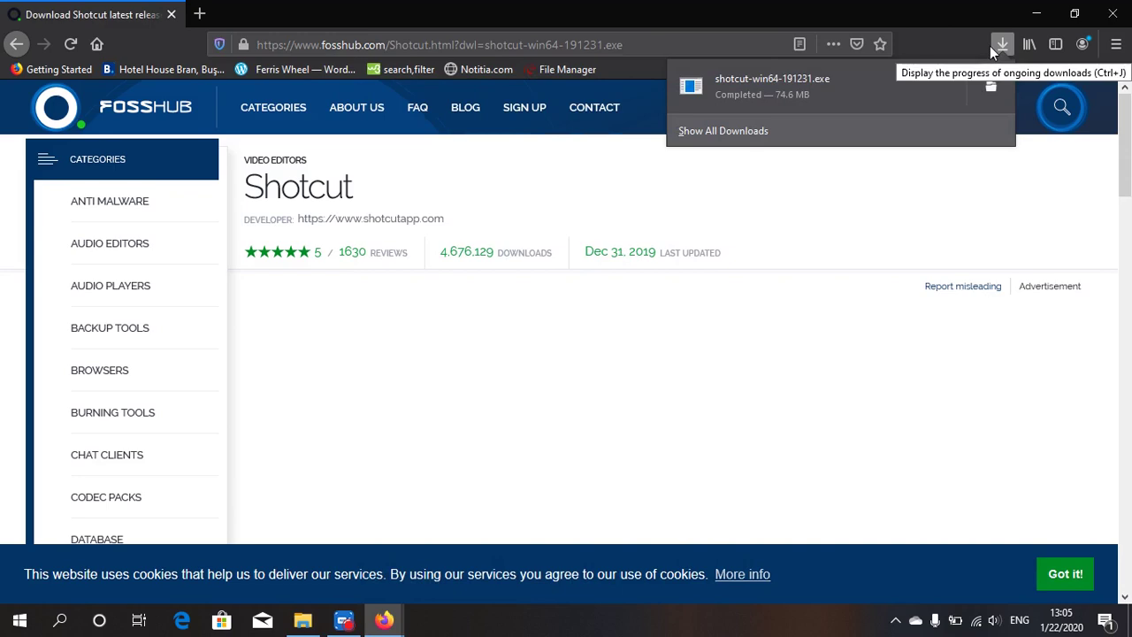
{"action": "left_click", "coordinate": [990, 86]}
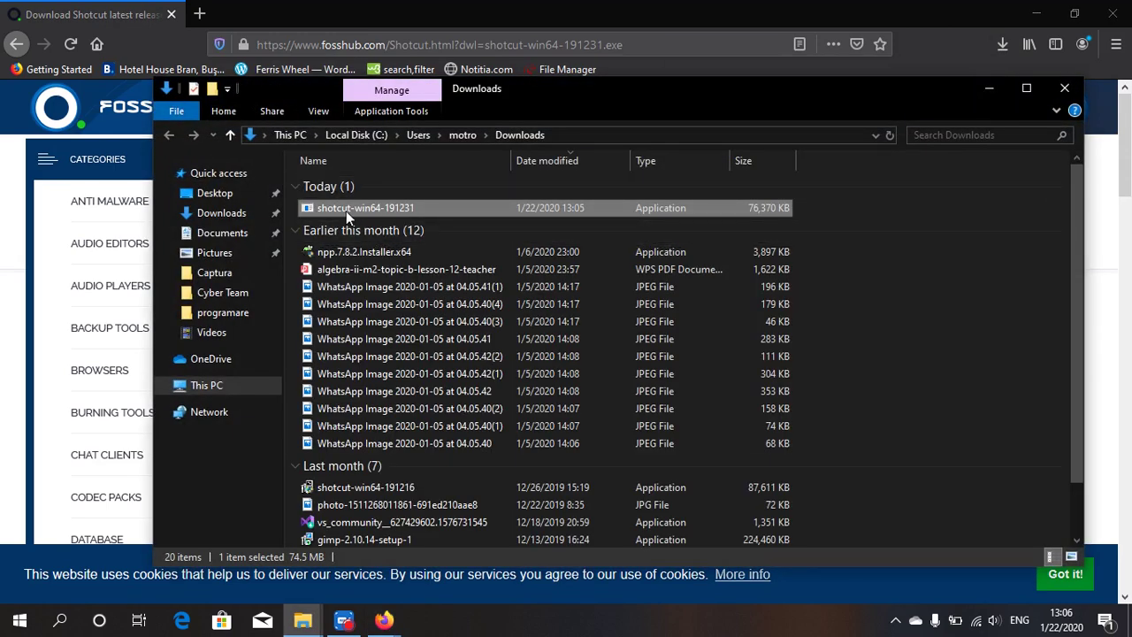
{"action": "double_click", "coordinate": [345, 210]}
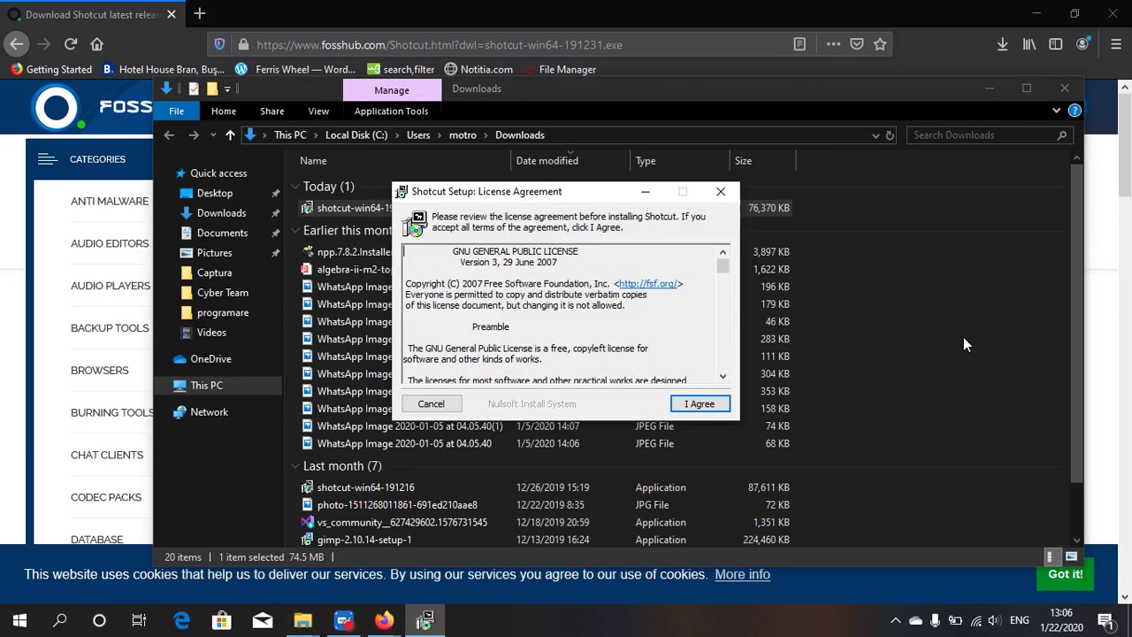
{"action": "left_click_drag", "start_coordinate": [725, 271], "coordinate": [724, 362]}
{"action": "left_click", "coordinate": [695, 403]}
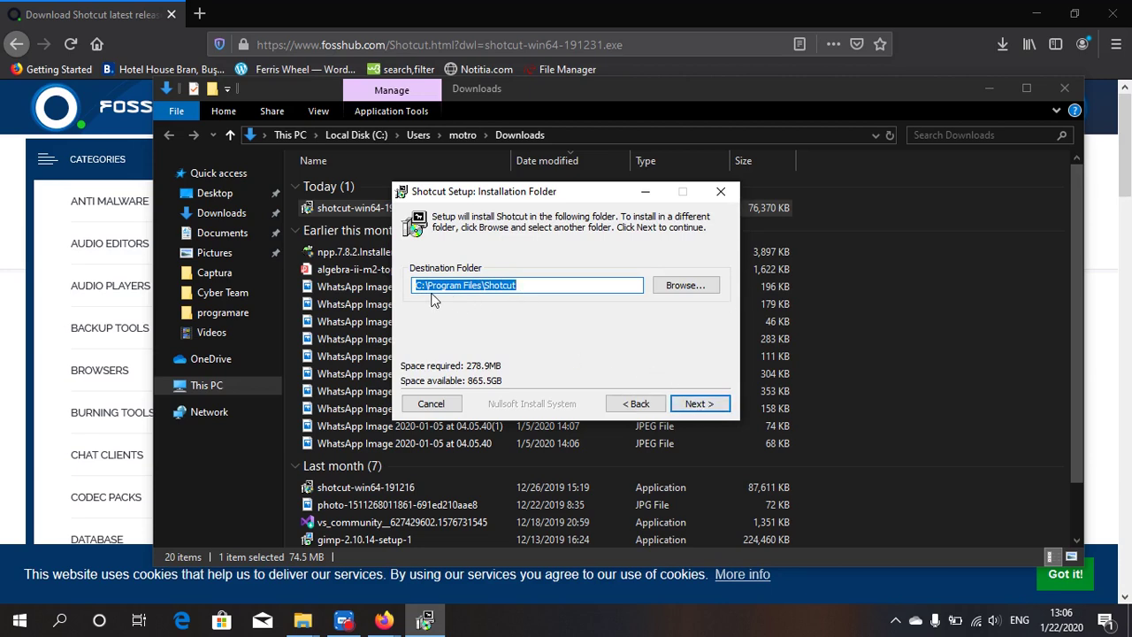
- Install Shotcut in C:\Program Files\Shotcut with the preselected components, and close the setup
{"action": "left_click", "coordinate": [683, 285]}
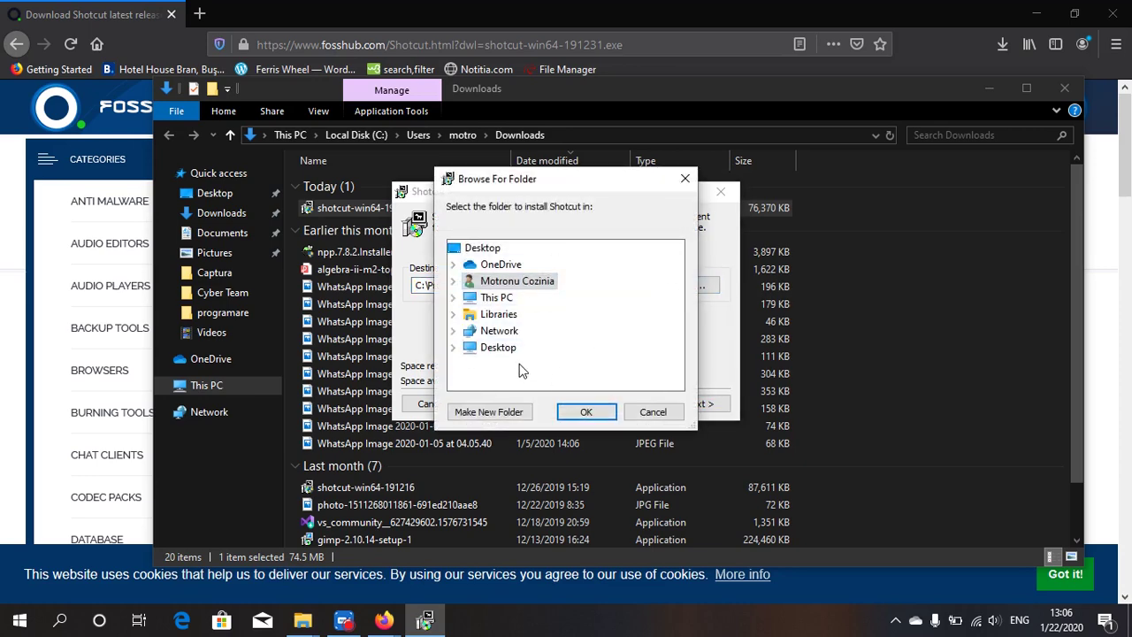
{"action": "left_click", "coordinate": [653, 411]}
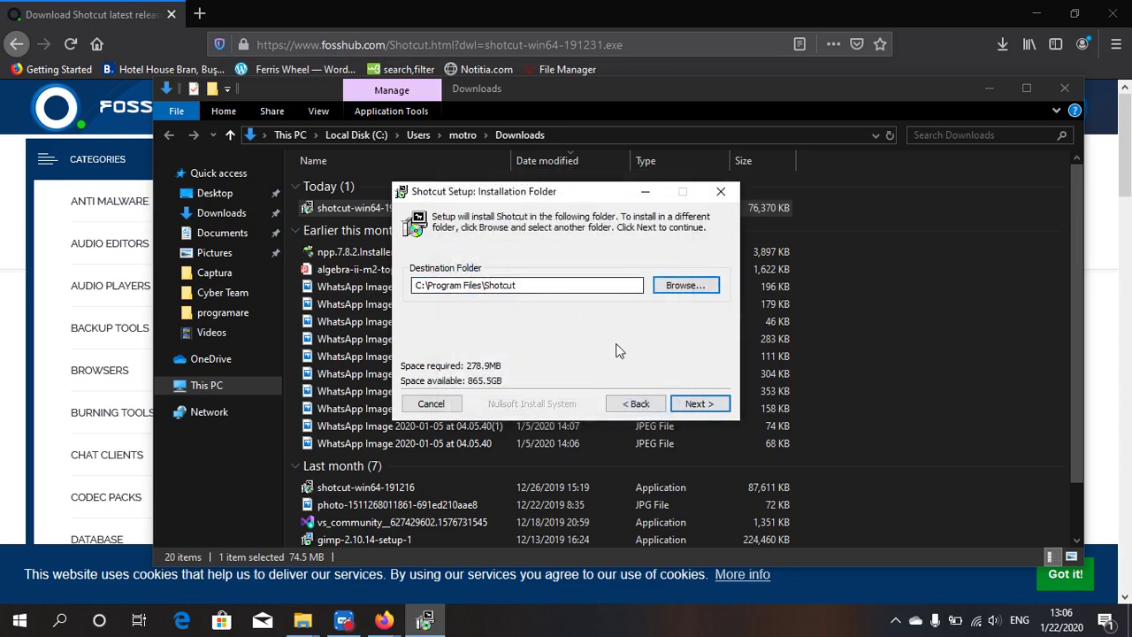
{"action": "left_click", "coordinate": [697, 405]}
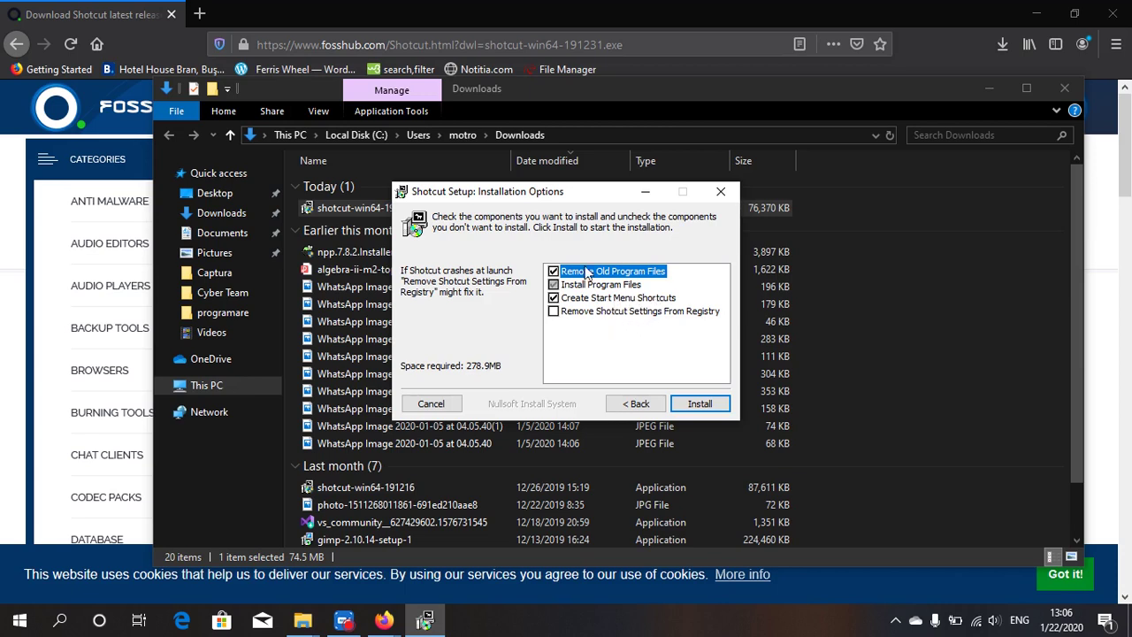
{"action": "left_click", "coordinate": [697, 403]}
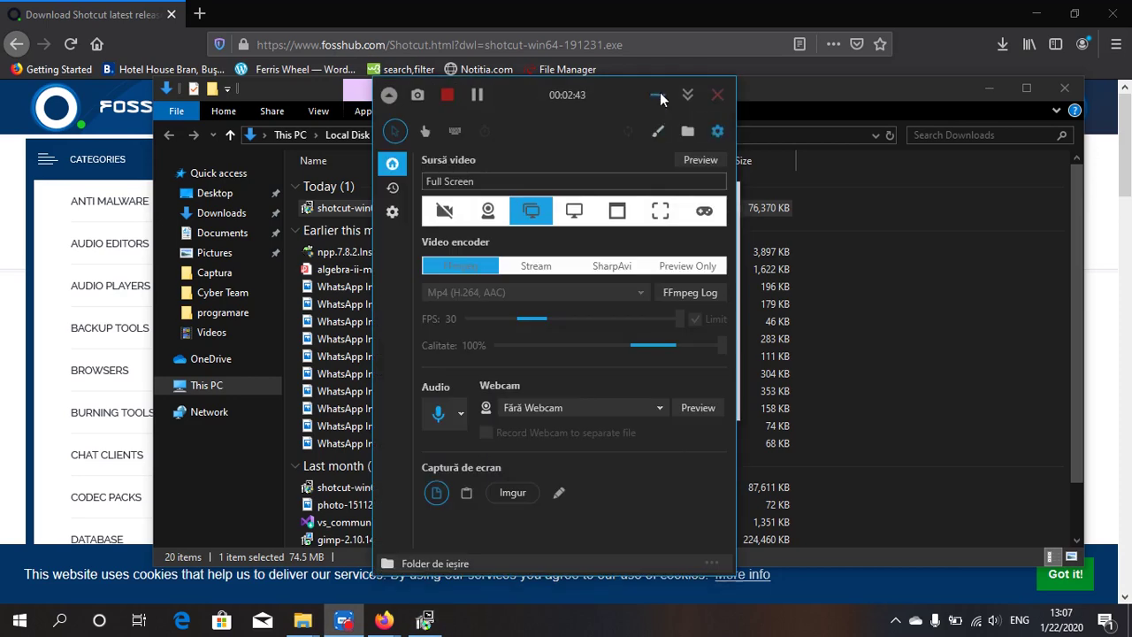
{"action": "left_click", "coordinate": [662, 96]}
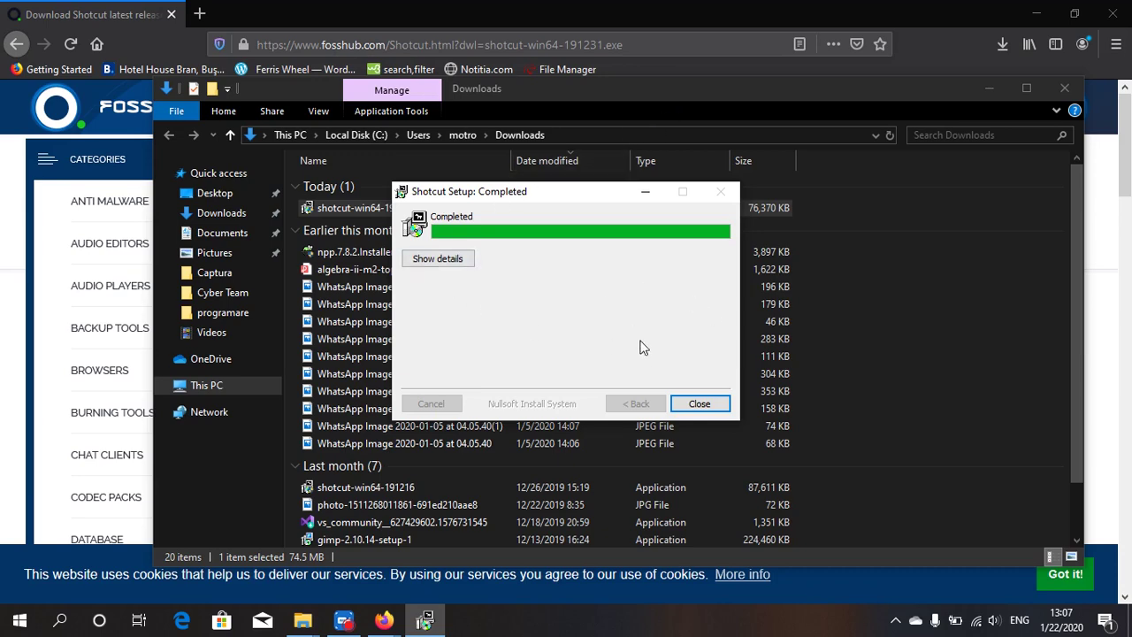
{"action": "left_click", "coordinate": [698, 405]}
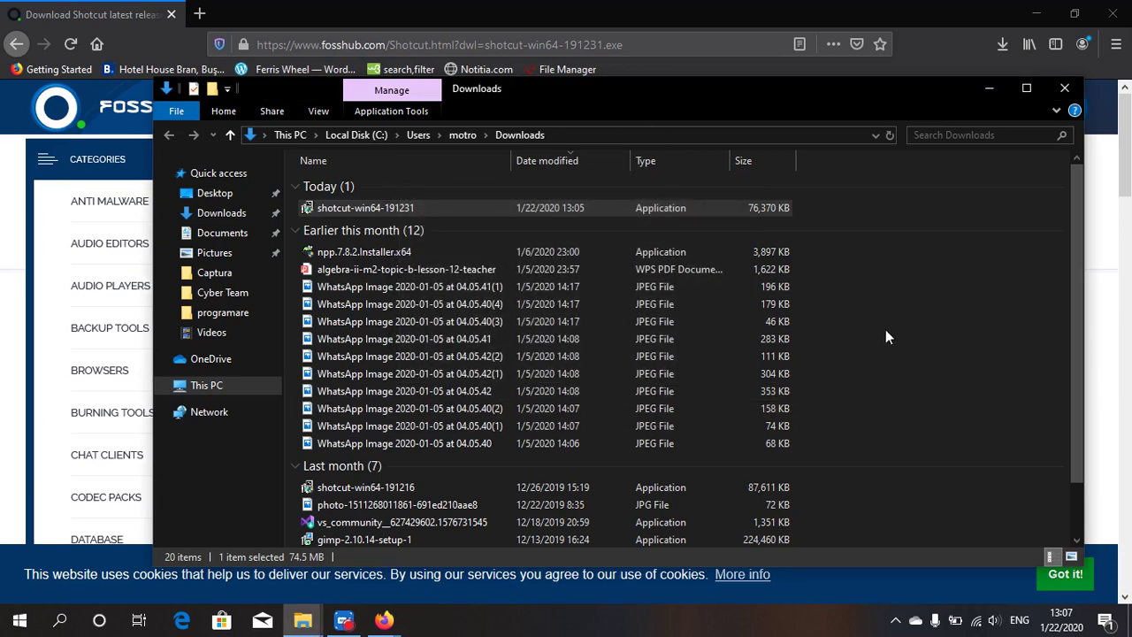
- Show the desktop, search Windows for shotcut and open the Shotcut application window
{"action": "key", "text": "super+d"}
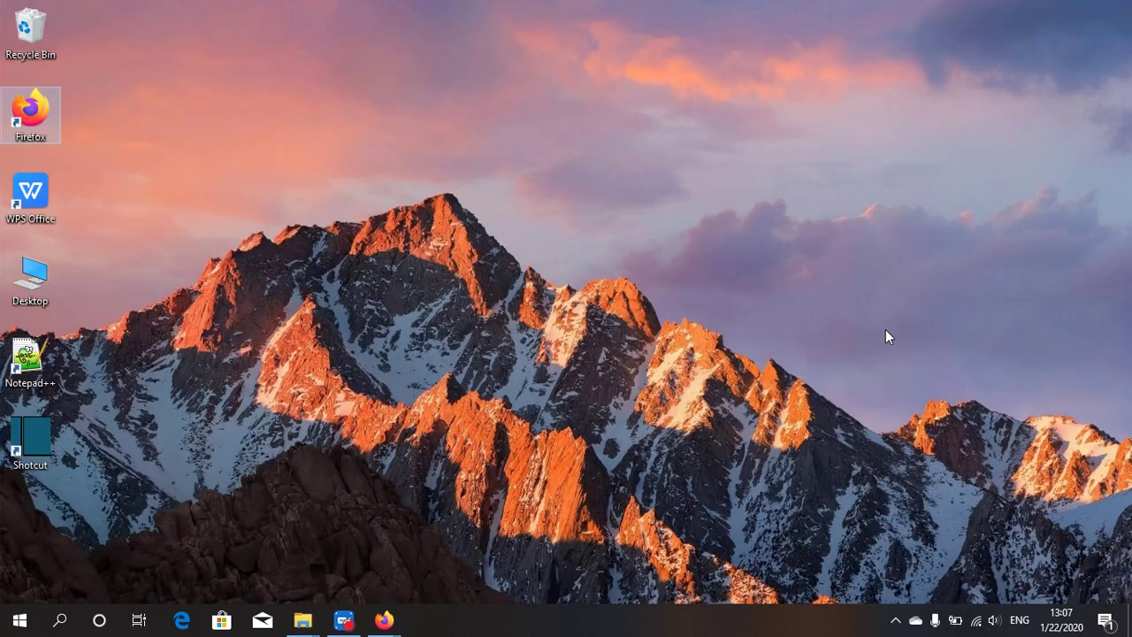
{"action": "left_click", "coordinate": [59, 620]}
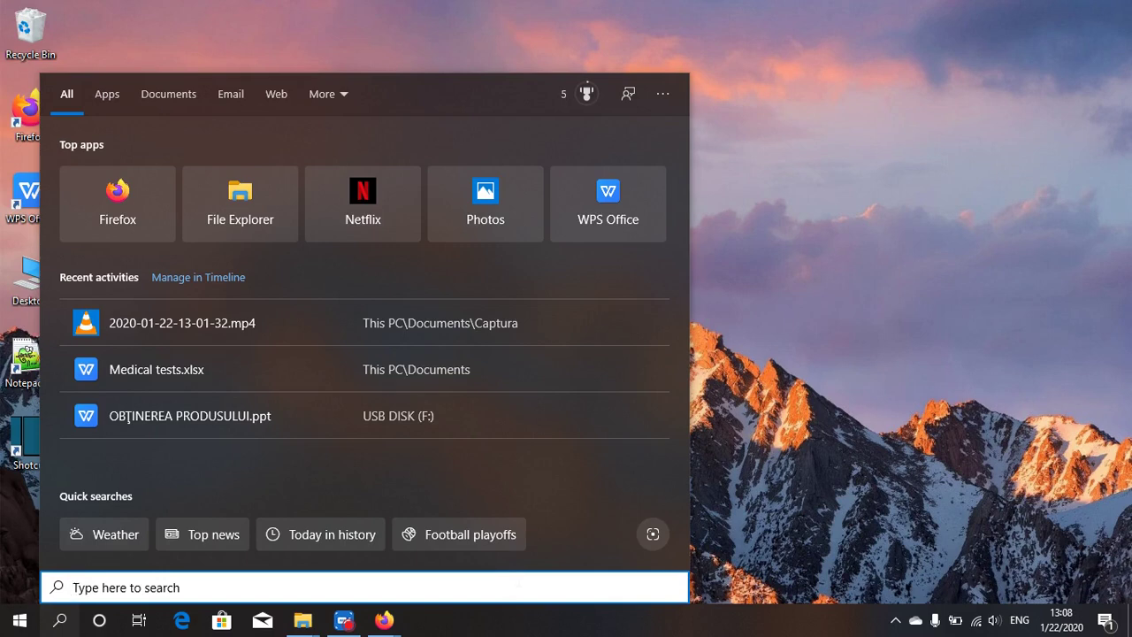
{"action": "type", "text": "shotcut"}
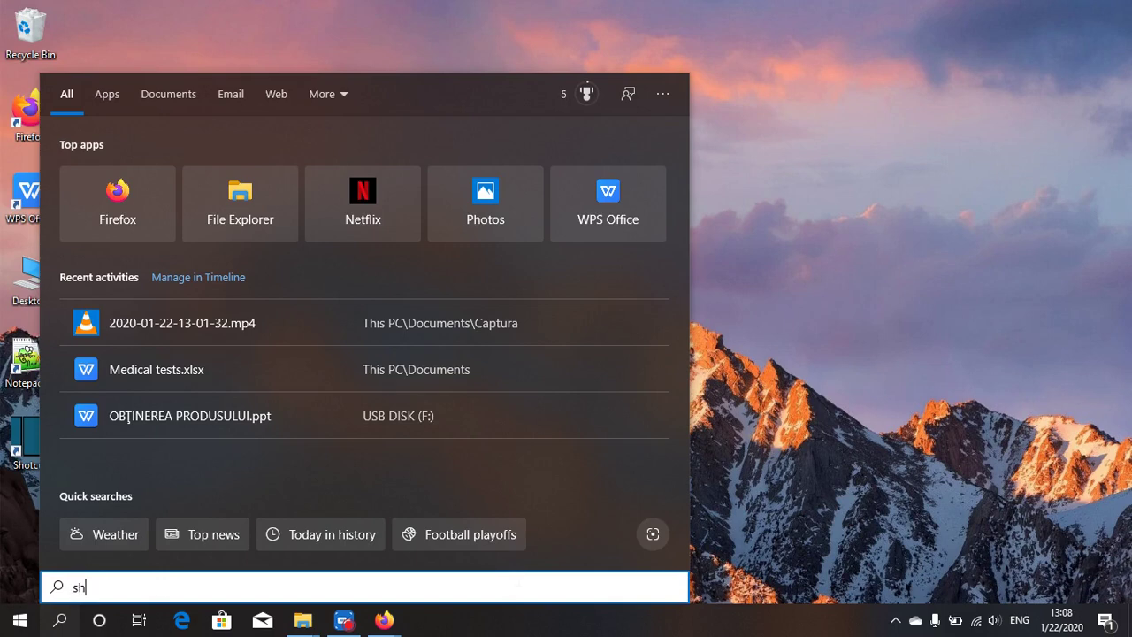
{"action": "left_click", "coordinate": [410, 304]}
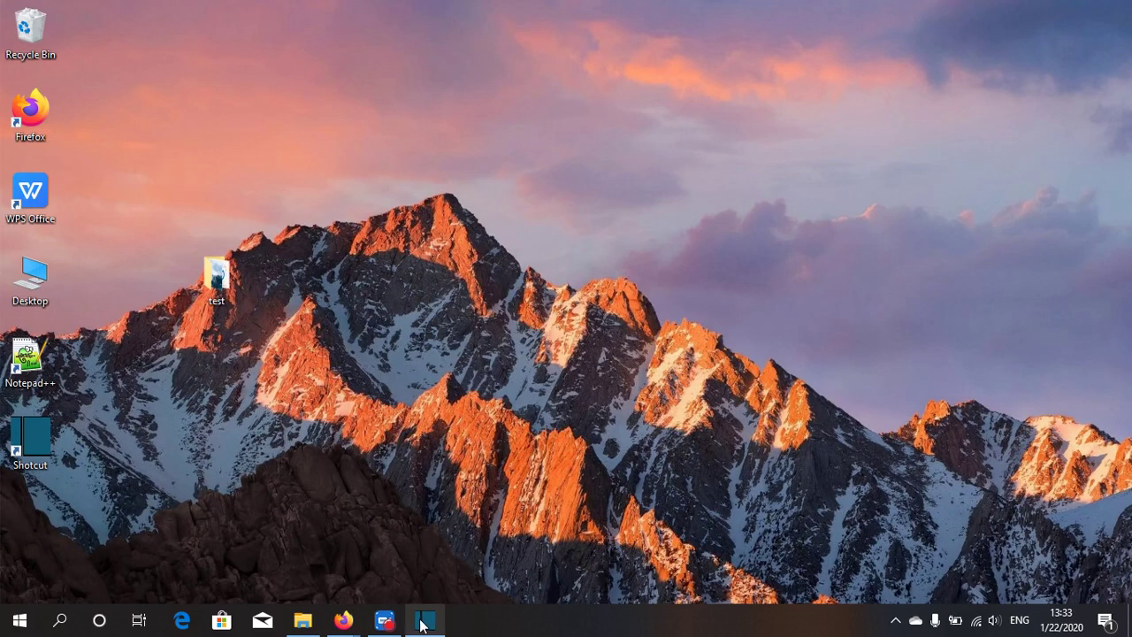
{"action": "left_click", "coordinate": [423, 623]}
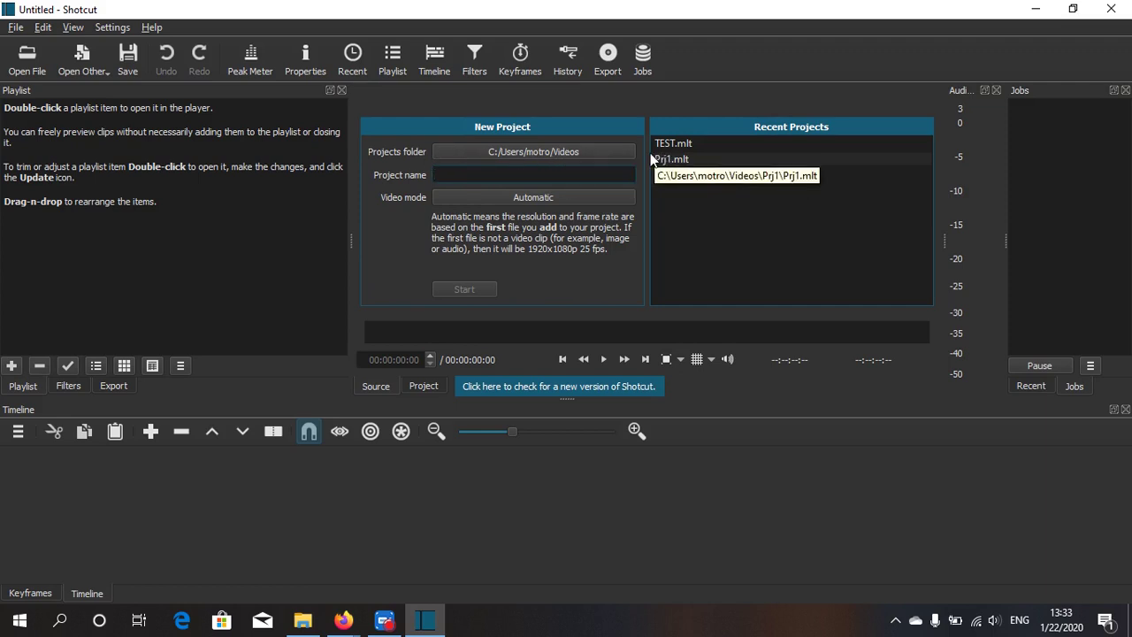
{"action": "left_click", "coordinate": [568, 155]}
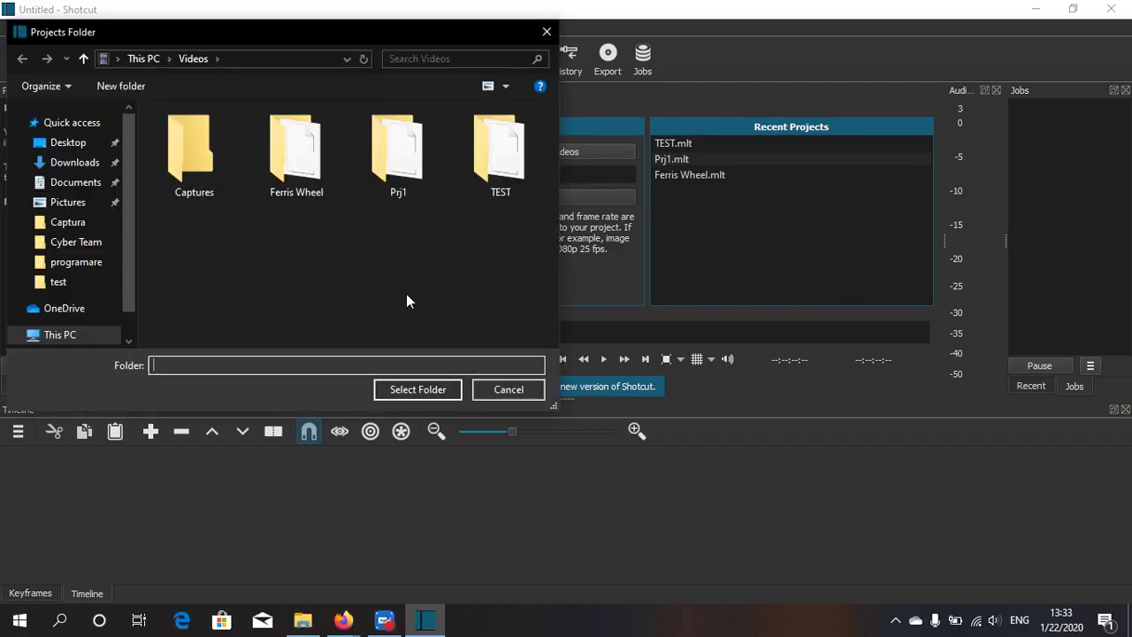
{"action": "left_click", "coordinate": [76, 182]}
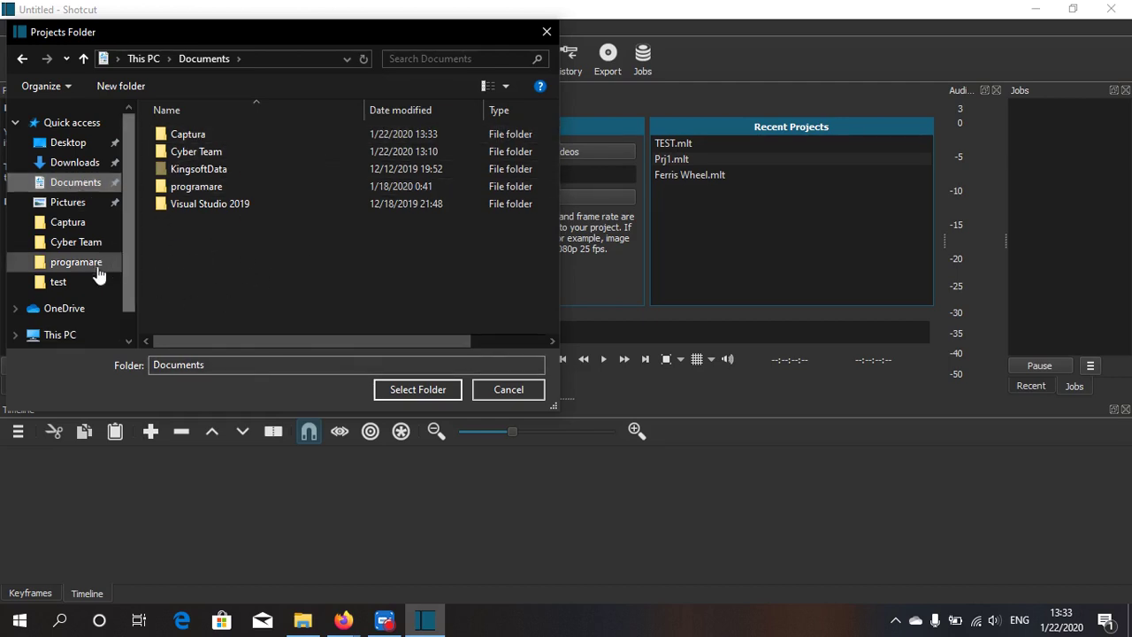
{"action": "scroll", "coordinate": [71, 269], "scroll_direction": "down", "scroll_amount": 1}
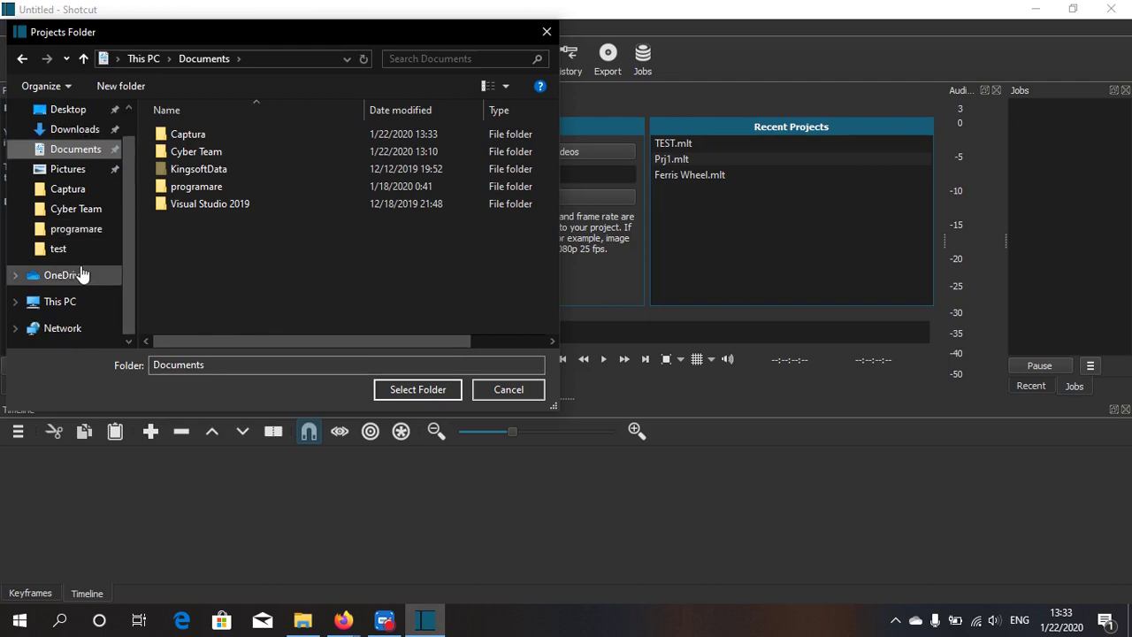
{"action": "scroll", "coordinate": [78, 272], "scroll_direction": "up", "scroll_amount": 1}
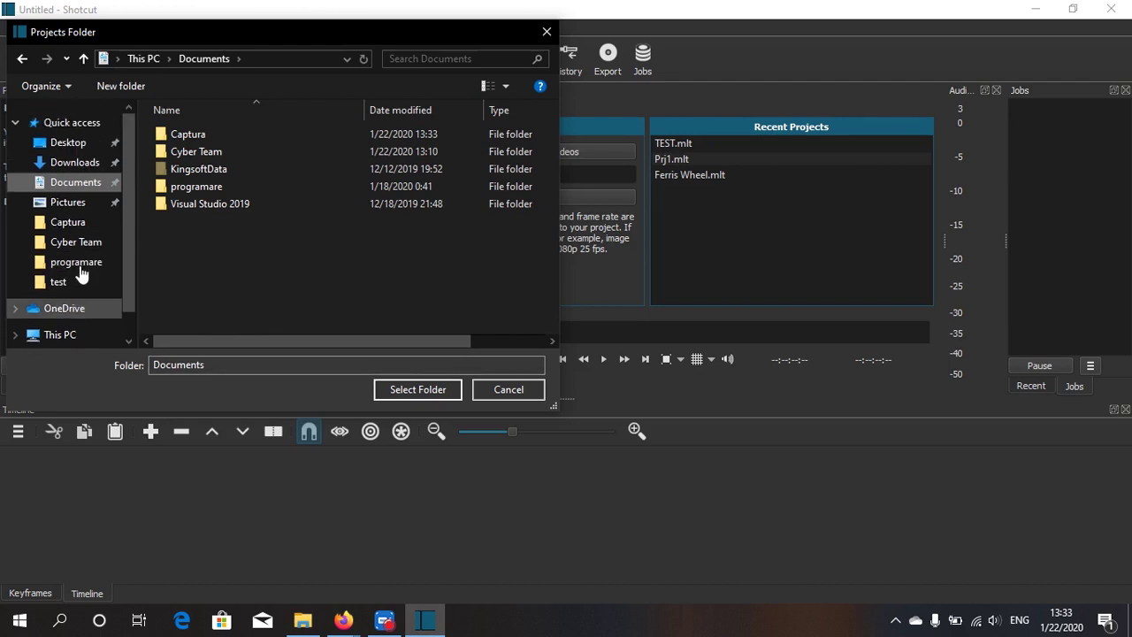
{"action": "left_click", "coordinate": [78, 203]}
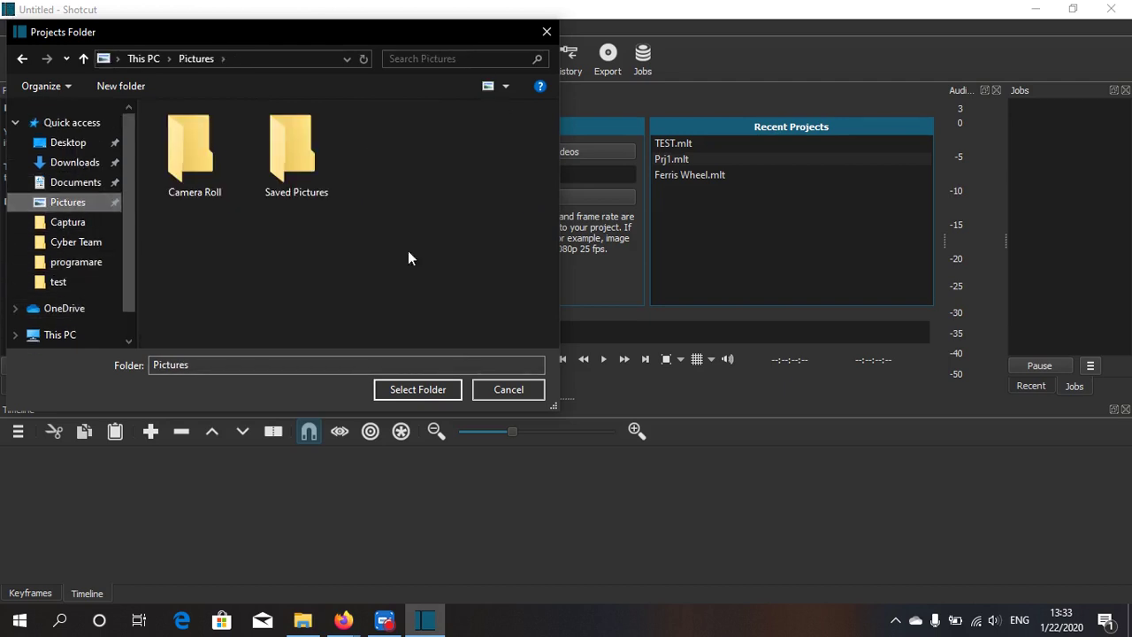
{"action": "left_click", "coordinate": [520, 392]}
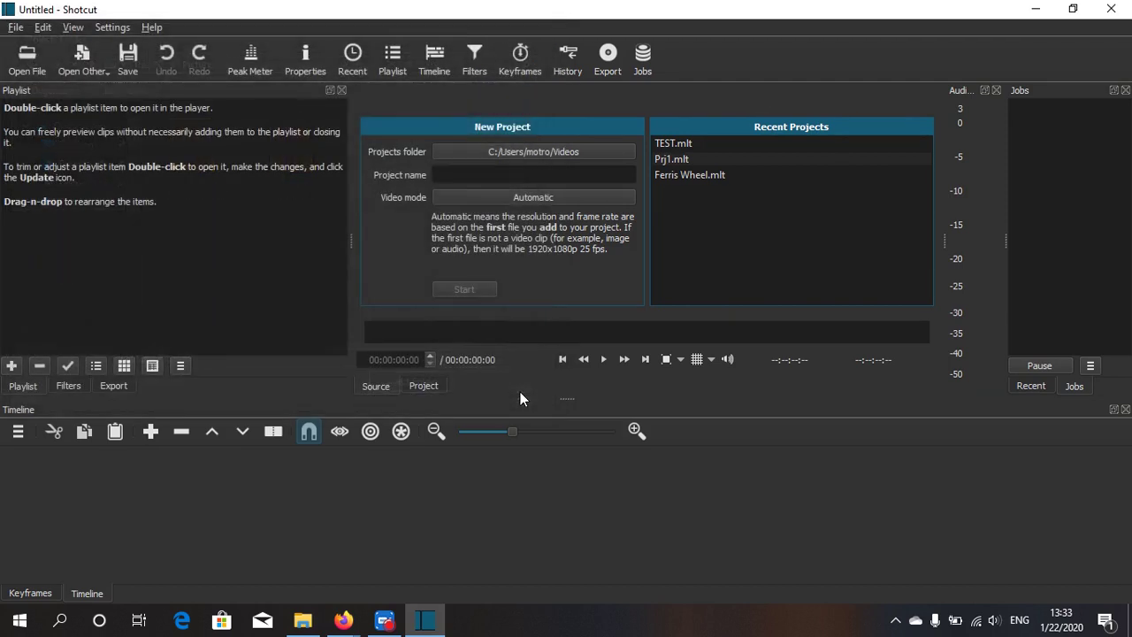
- Start a new project named dfghjk in the Videos folder with the Automatic video mode
{"action": "left_click", "coordinate": [576, 168]}
{"action": "type", "text": "dfghjk"}
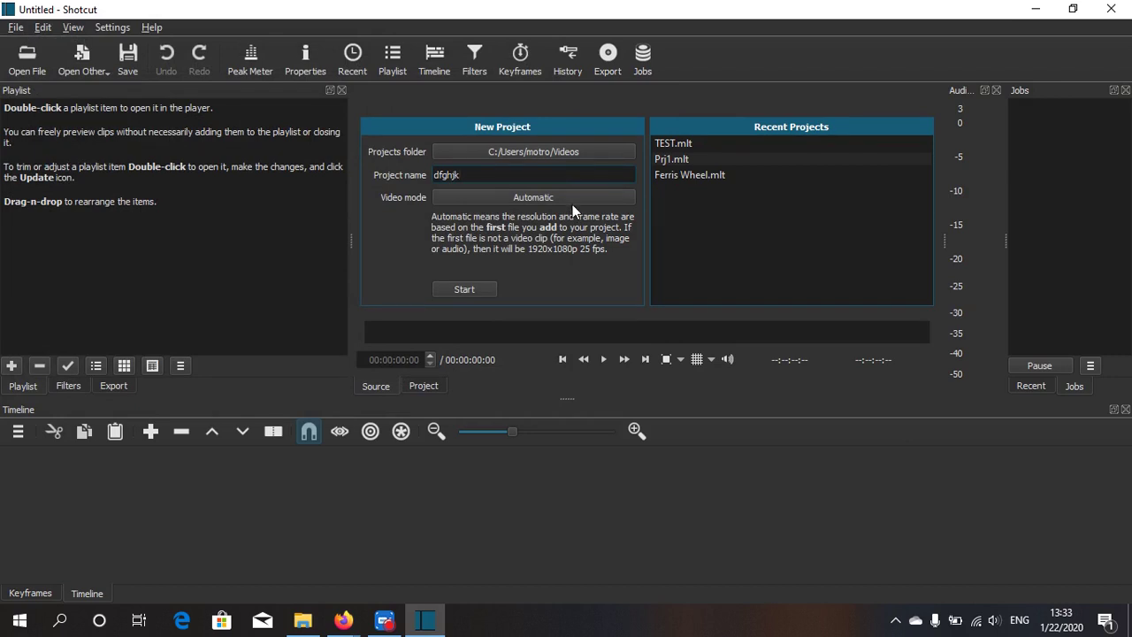
{"action": "left_click", "coordinate": [573, 204]}
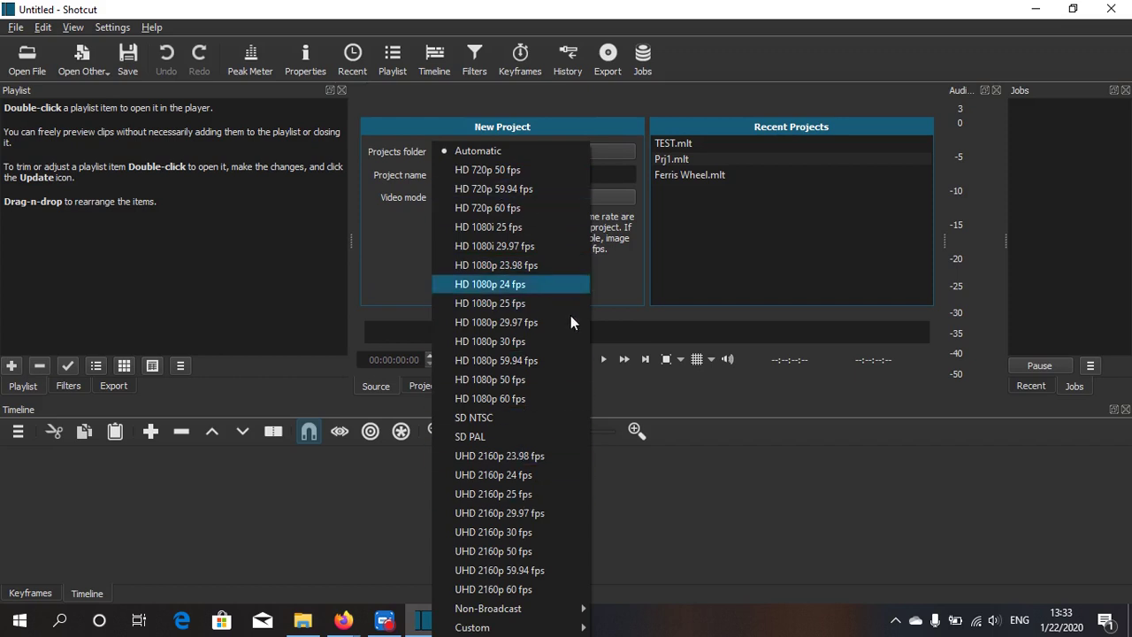
{"action": "left_click", "coordinate": [763, 444]}
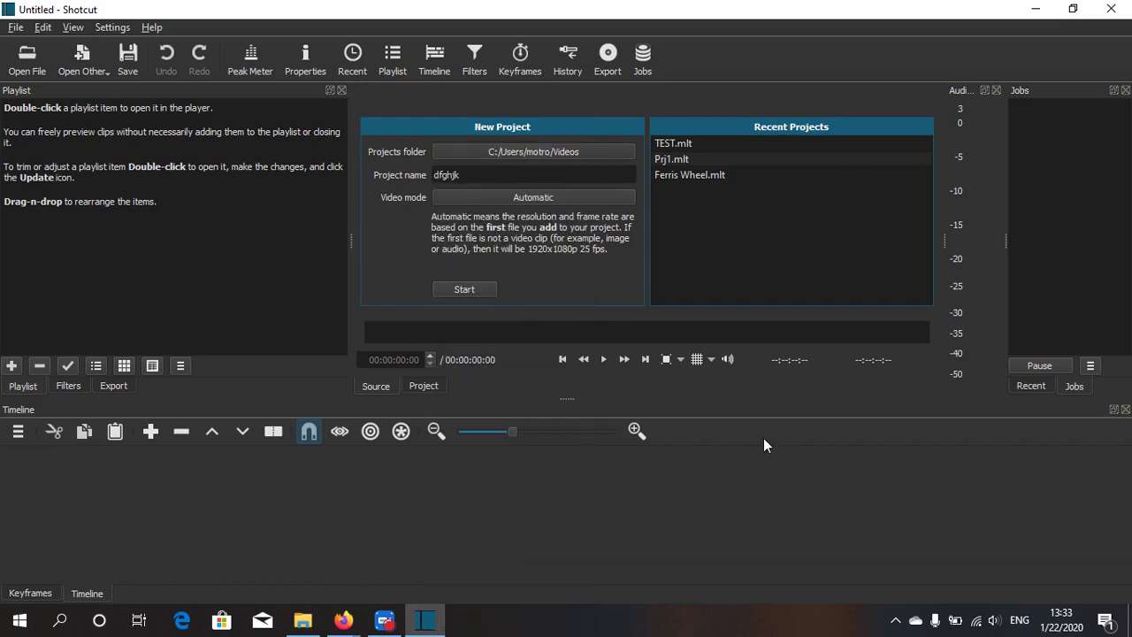
{"action": "left_click", "coordinate": [469, 291]}
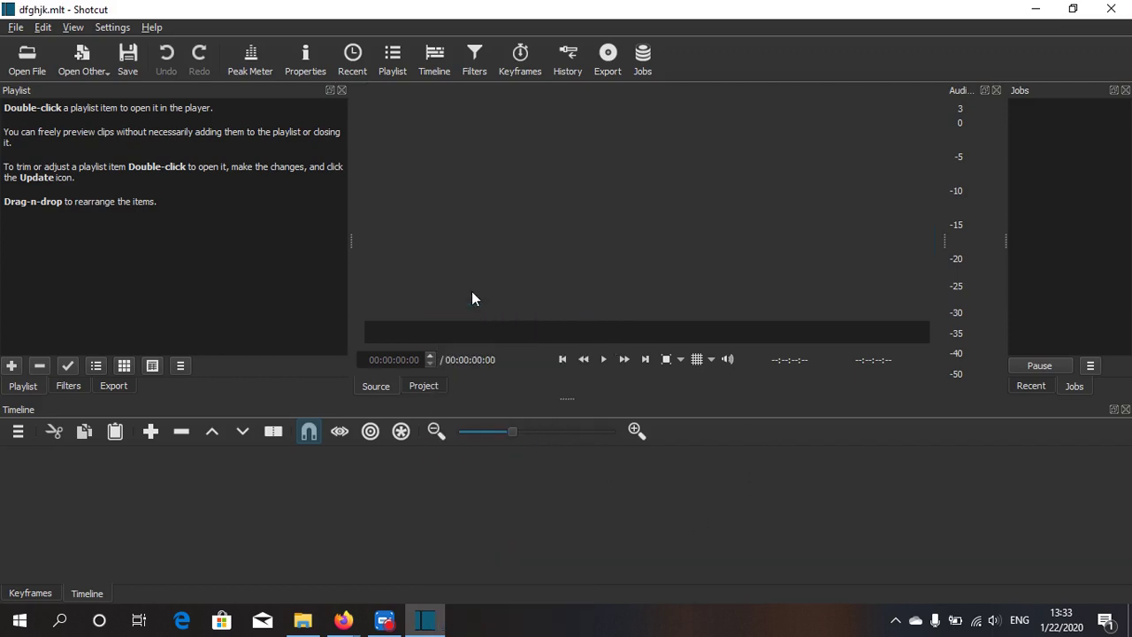
- Import the phones, sunset, forest lights, fog and cinema audience images plus the Alan Walker- Spectre music from the Desktop test folder
{"action": "left_click", "coordinate": [17, 58]}
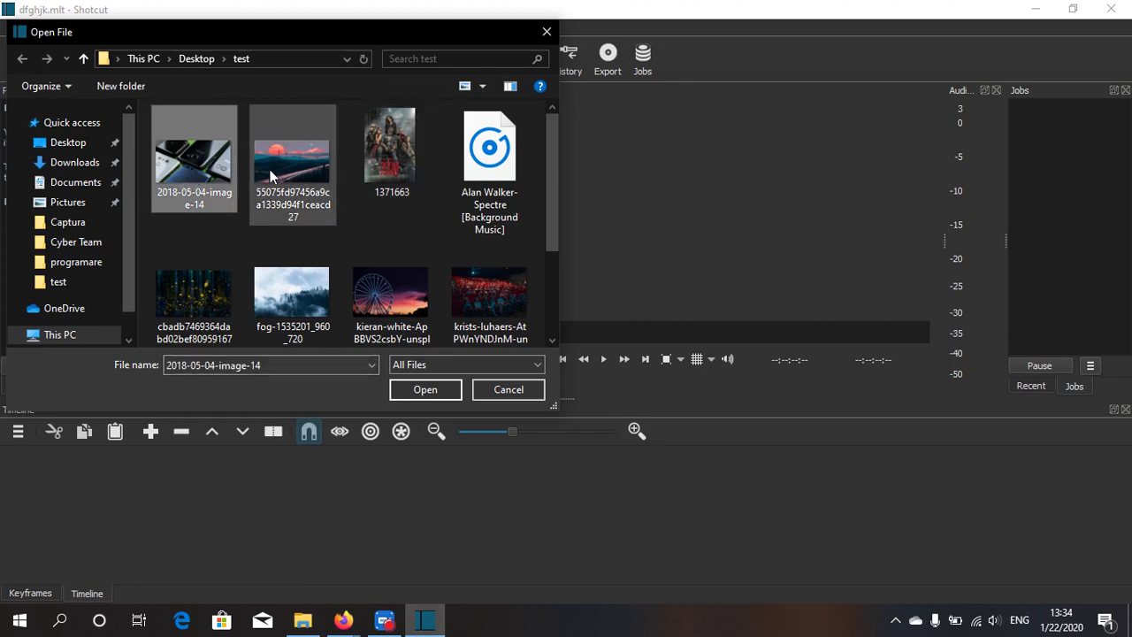
{"action": "left_click", "coordinate": [315, 168], "text": "ctrl"}
{"action": "left_click", "coordinate": [502, 171], "text": "ctrl"}
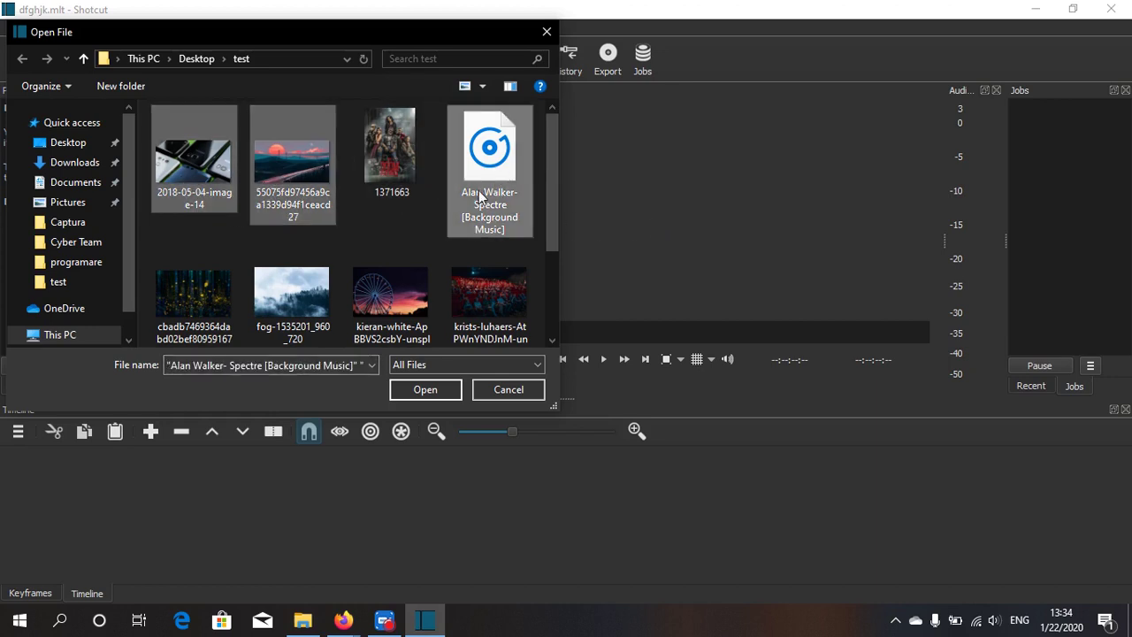
{"action": "left_click", "coordinate": [498, 326], "text": "ctrl"}
{"action": "left_click", "coordinate": [273, 298], "text": "ctrl"}
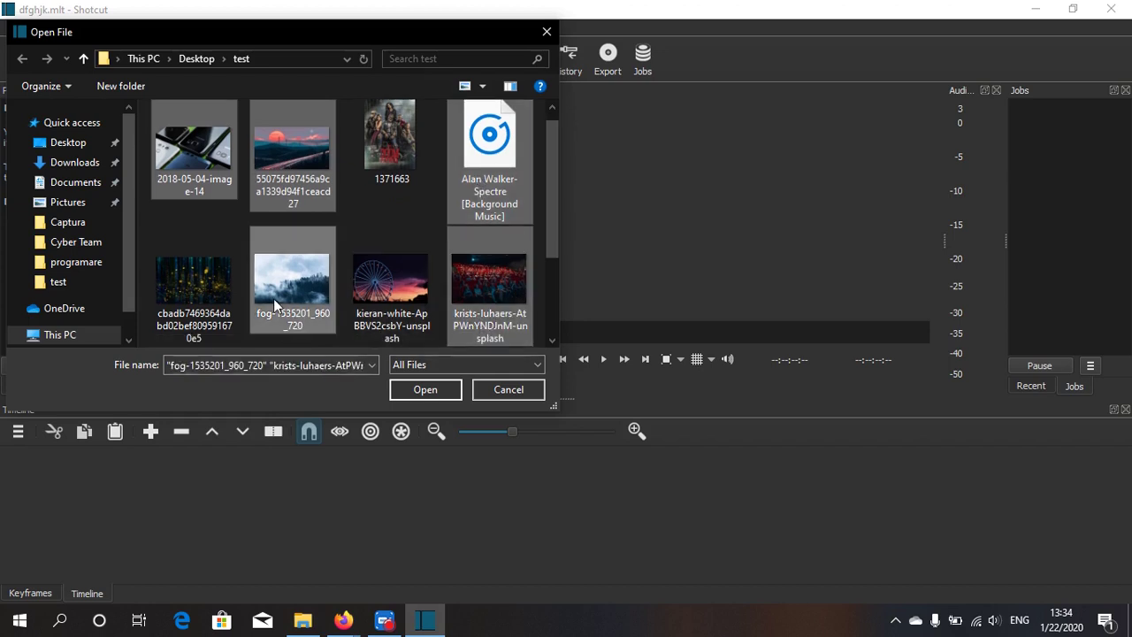
{"action": "left_click", "coordinate": [184, 285], "text": "ctrl"}
{"action": "scroll", "coordinate": [457, 291], "scroll_direction": "down", "scroll_amount": 1, "text": "ctrl"}
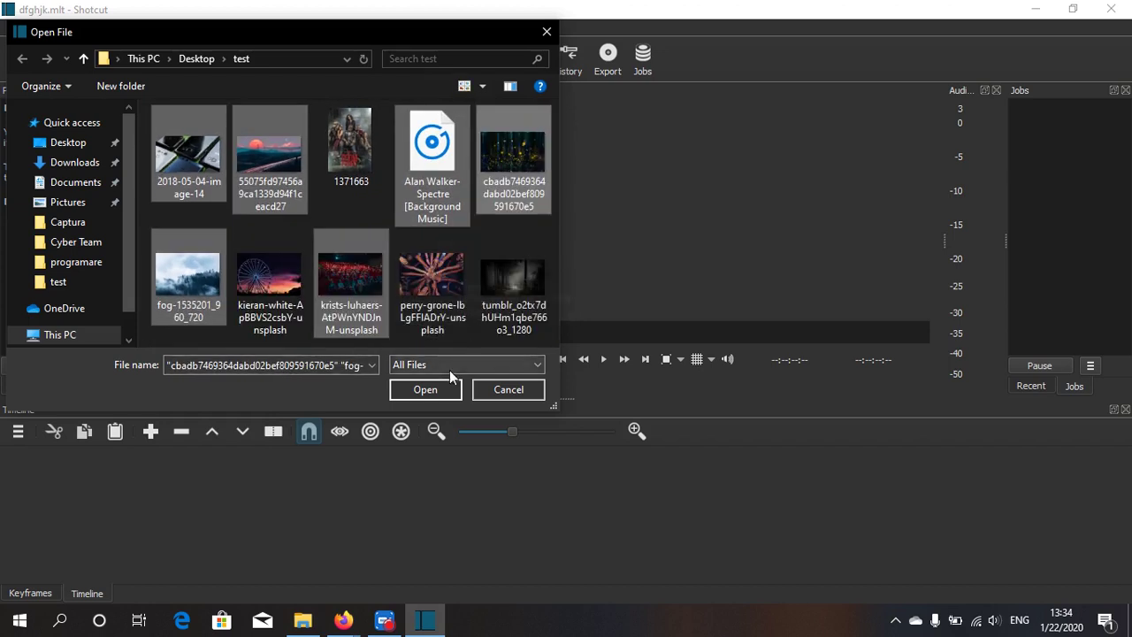
{"action": "left_click", "coordinate": [425, 390]}
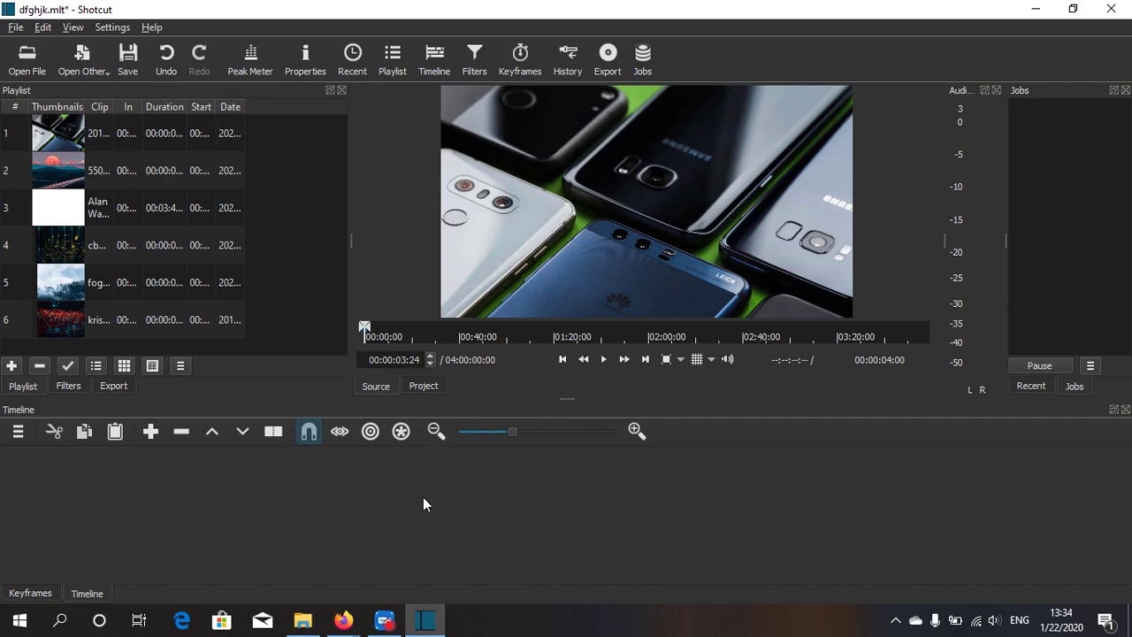
- Add a video track to the timeline and place the phones image 2018-05-04-image-14 at its start
{"action": "right_click", "coordinate": [39, 494]}
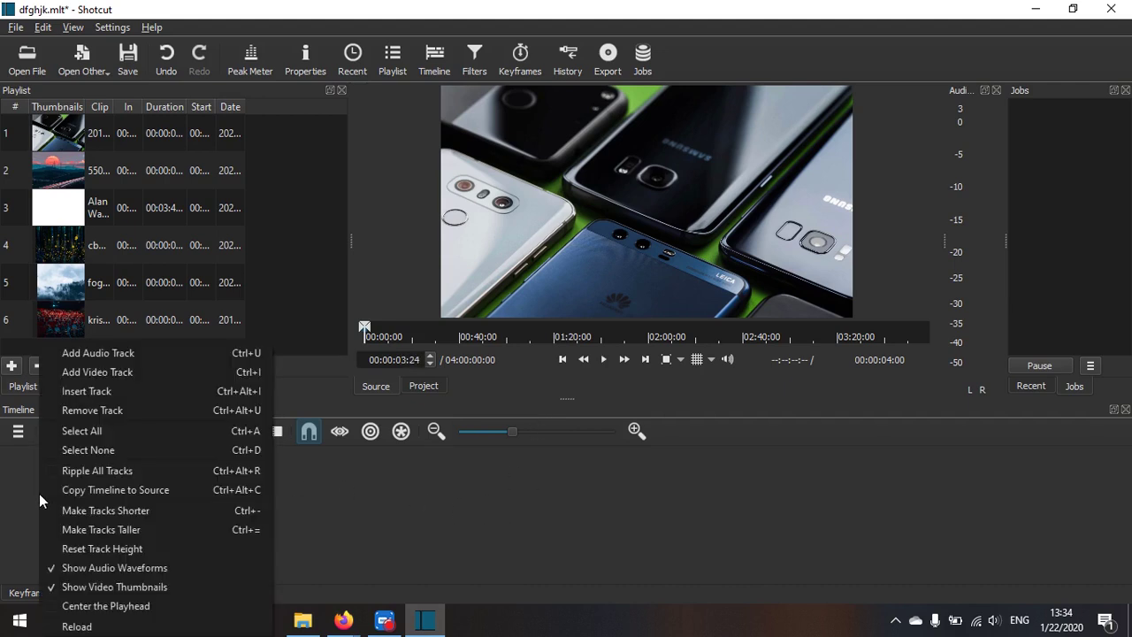
{"action": "left_click", "coordinate": [110, 373]}
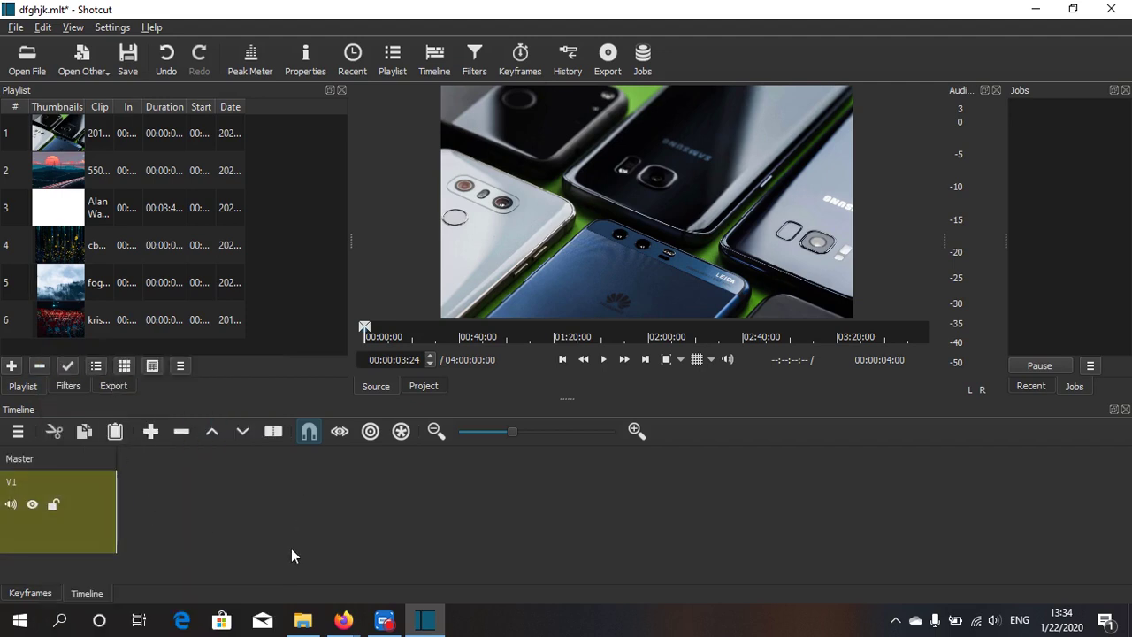
{"action": "left_click", "coordinate": [72, 126]}
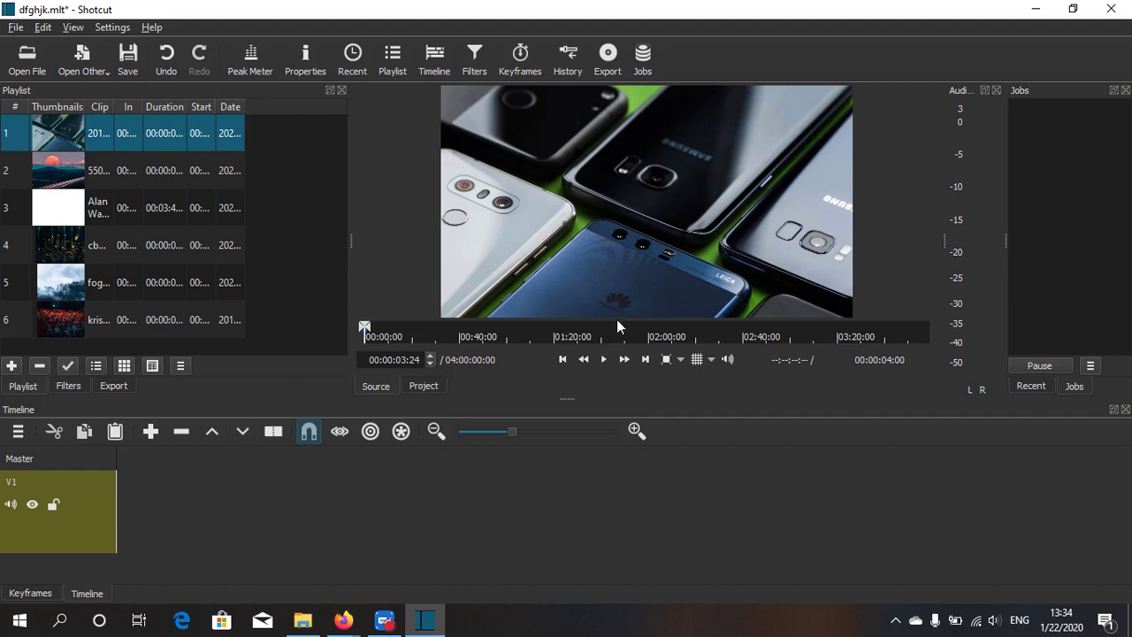
{"action": "left_click_drag", "start_coordinate": [50, 129], "coordinate": [122, 516]}
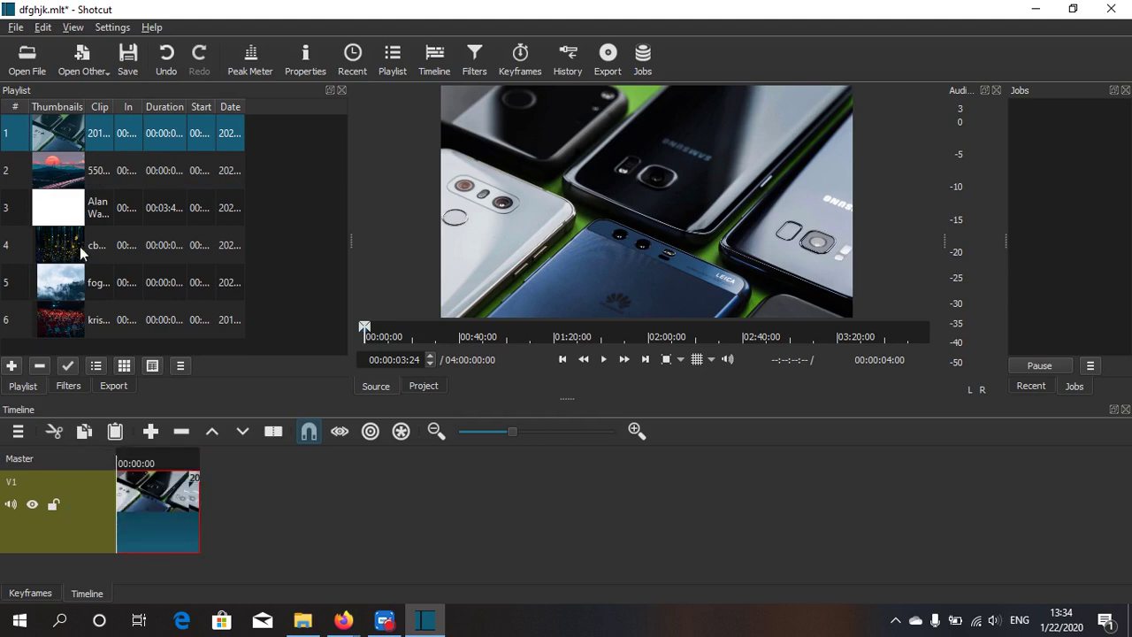
- Append the sunset, forest lights, fog and cinema audience images to track V1 in that order, directly after the phones image
{"action": "left_click_drag", "start_coordinate": [68, 179], "coordinate": [202, 521]}
{"action": "left_click_drag", "start_coordinate": [62, 257], "coordinate": [283, 537]}
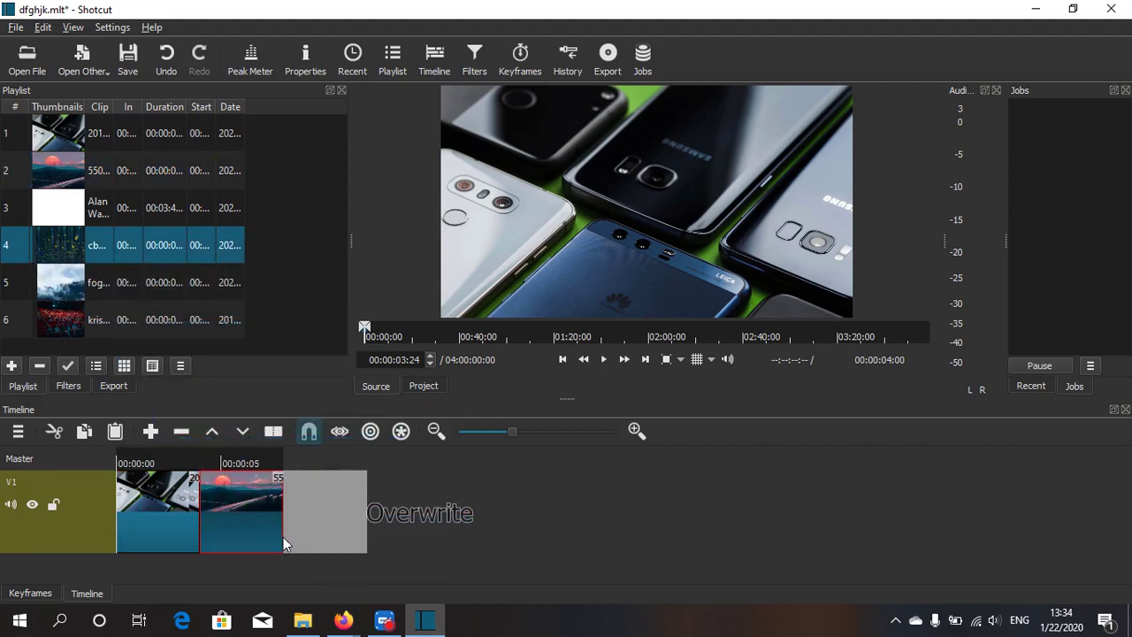
{"action": "left_click_drag", "start_coordinate": [79, 283], "coordinate": [357, 519]}
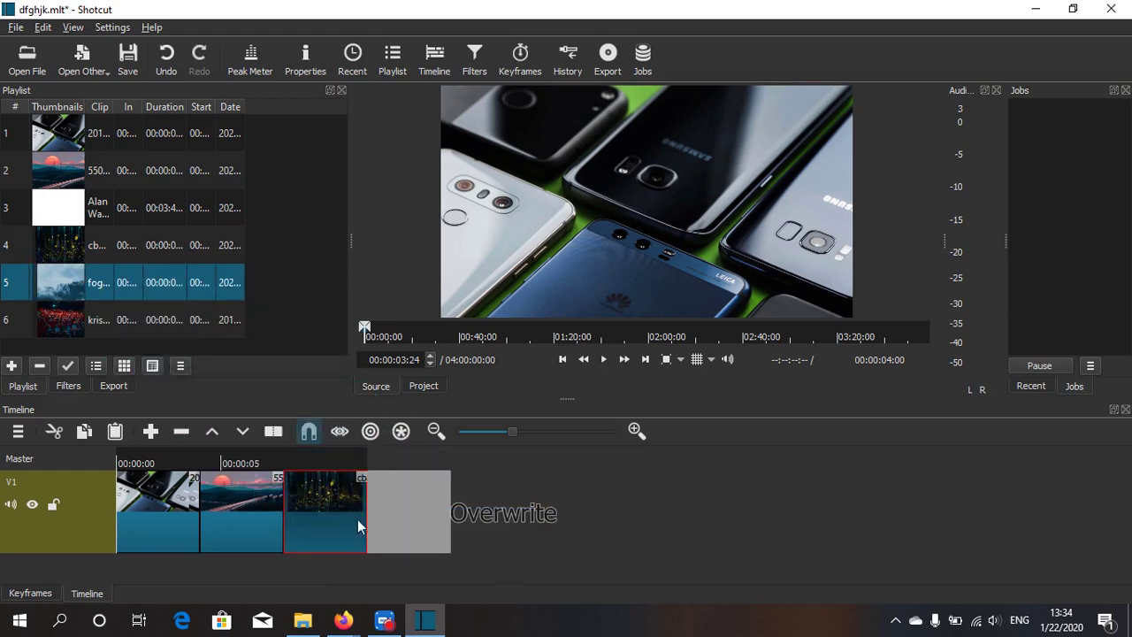
{"action": "left_click", "coordinate": [61, 320]}
{"action": "left_click_drag", "start_coordinate": [60, 320], "coordinate": [572, 550]}
{"action": "left_click_drag", "start_coordinate": [697, 544], "coordinate": [699, 543]}
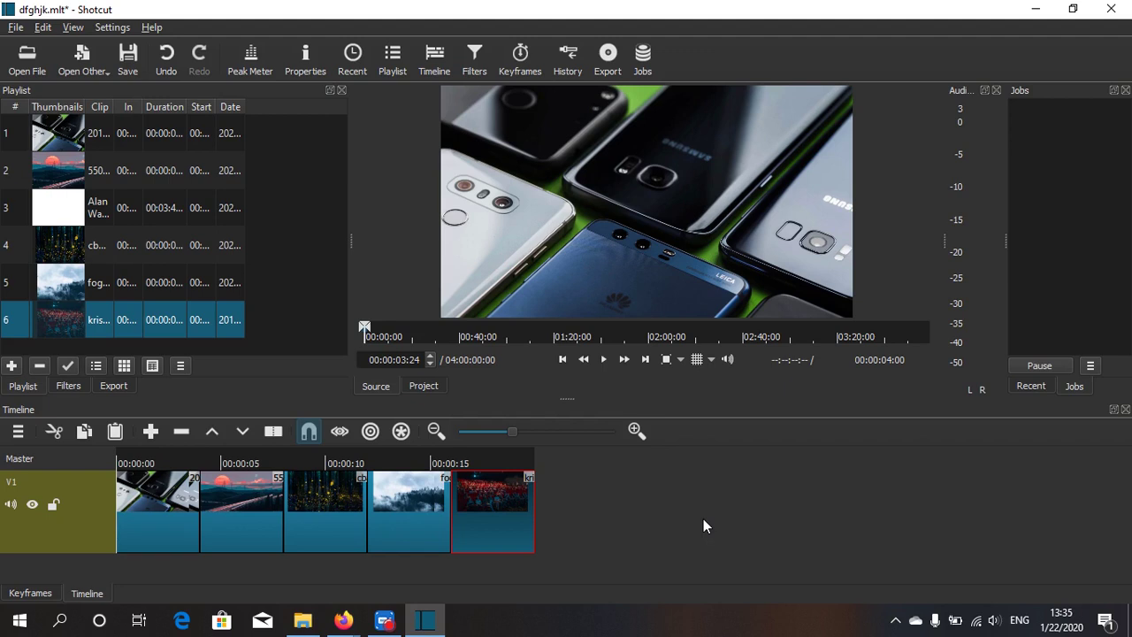
- Create transitions between all five images on V1 by moving each clip to overlap the end of the previous one
{"action": "left_click", "coordinate": [249, 514]}
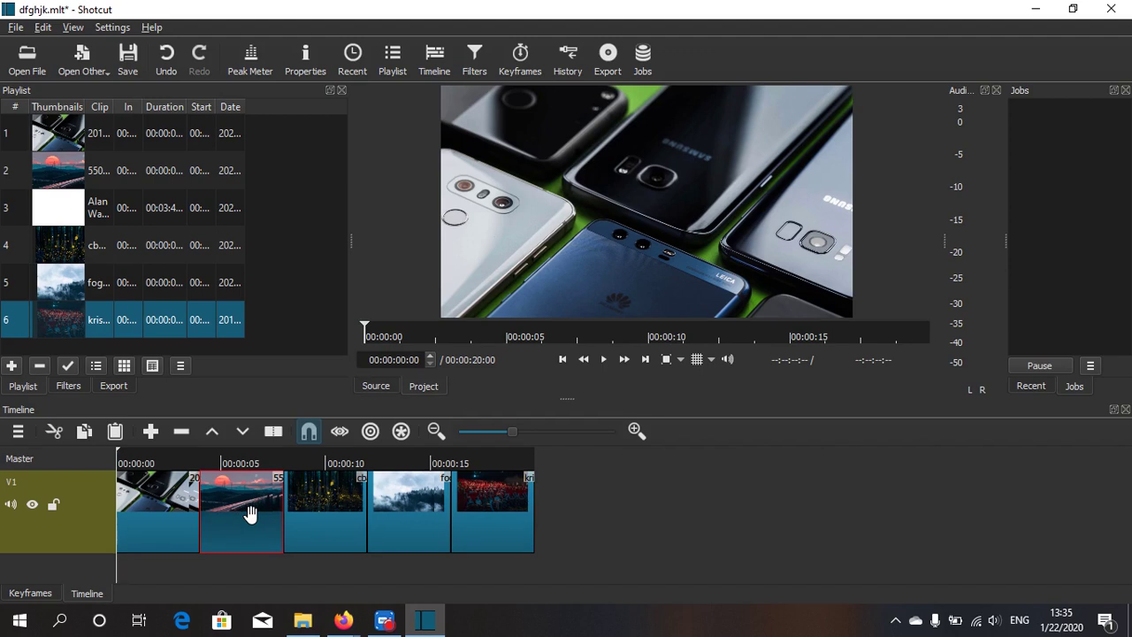
{"action": "left_click_drag", "start_coordinate": [250, 514], "coordinate": [223, 515]}
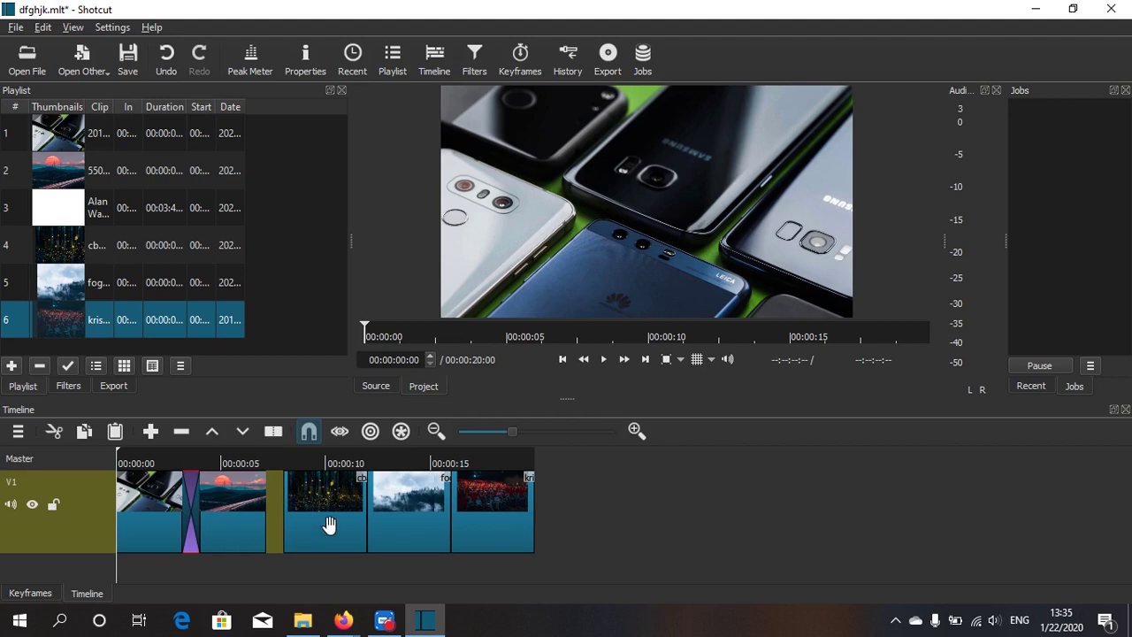
{"action": "left_click_drag", "start_coordinate": [313, 528], "coordinate": [290, 526]}
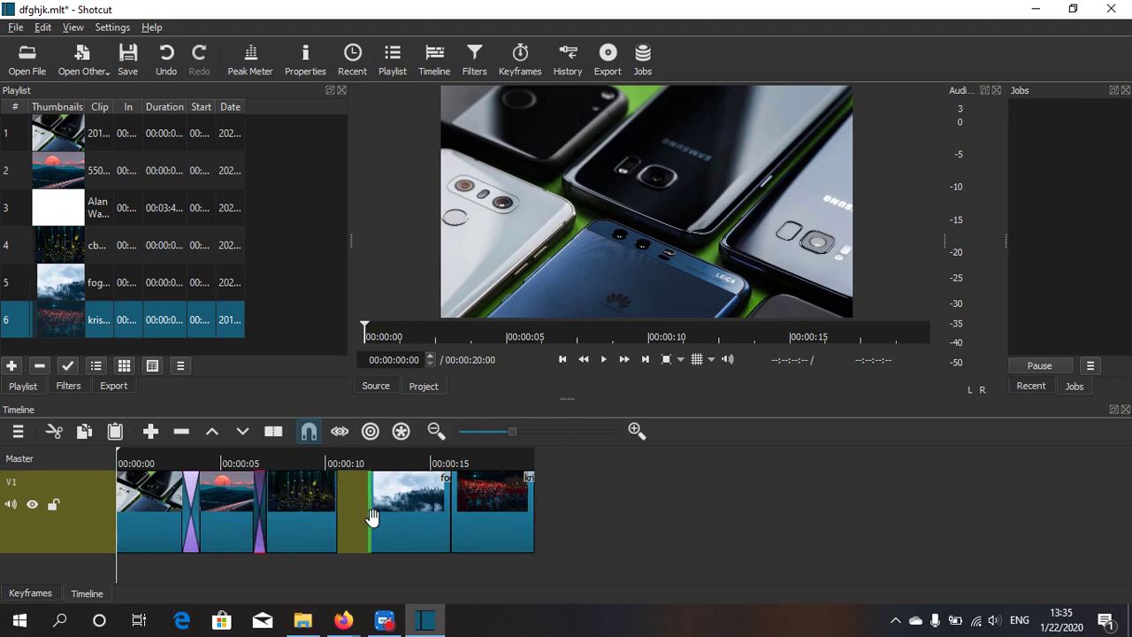
{"action": "left_click_drag", "start_coordinate": [389, 514], "coordinate": [329, 514]}
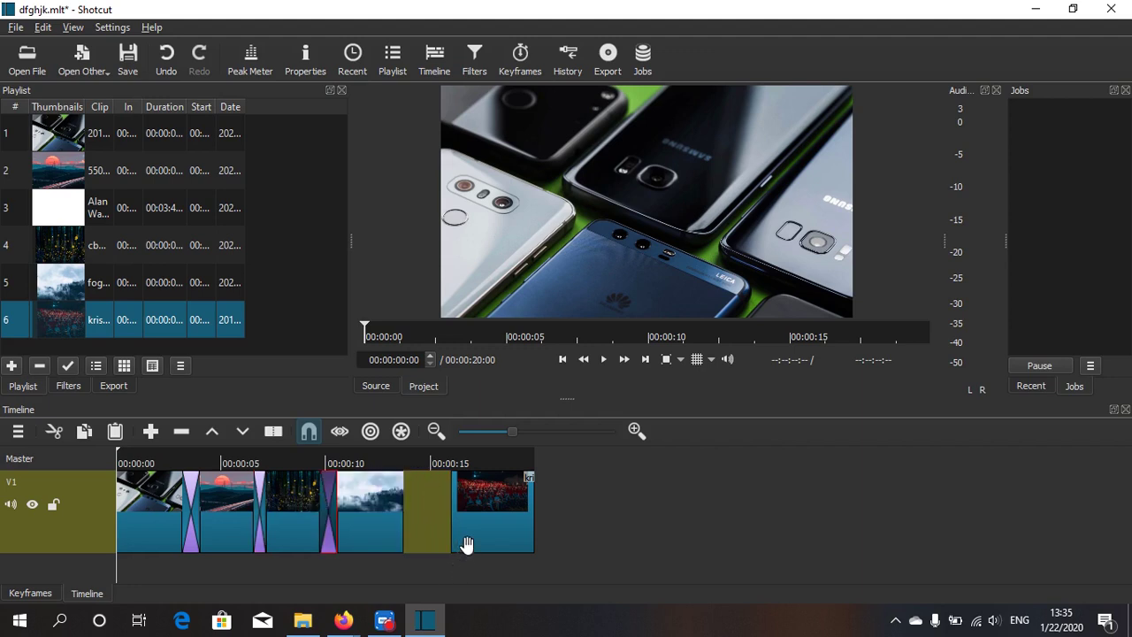
{"action": "left_click_drag", "start_coordinate": [450, 521], "coordinate": [392, 518]}
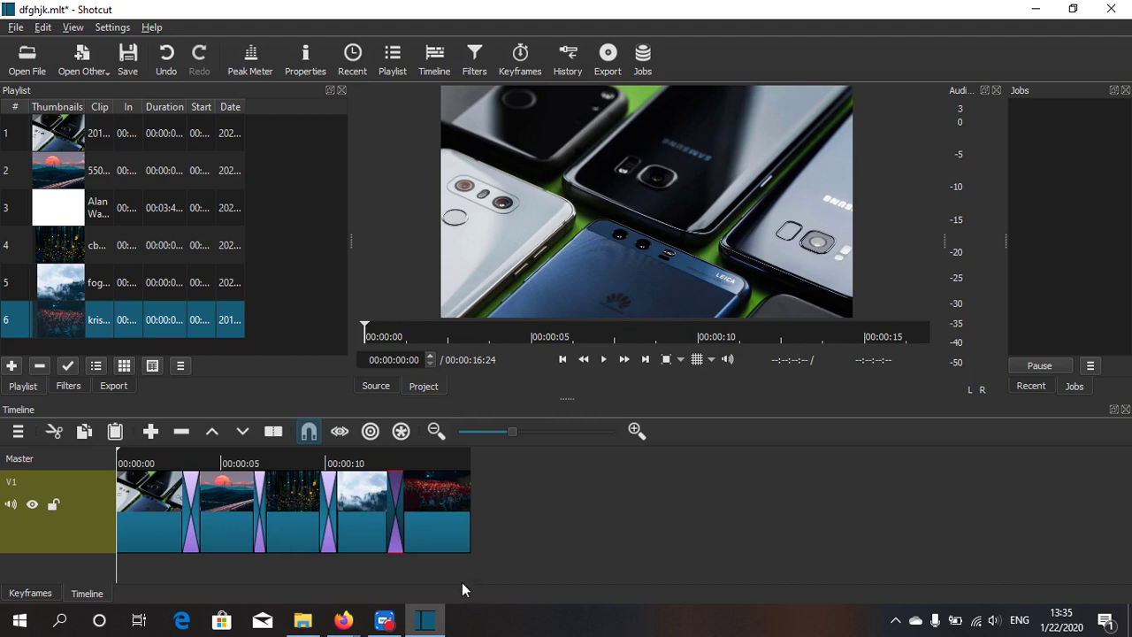
- Add an audio track and place the Alan Walker- Spectre music on A1 from the start of the timeline
{"action": "scroll", "coordinate": [460, 573], "scroll_direction": "down", "scroll_amount": 1}
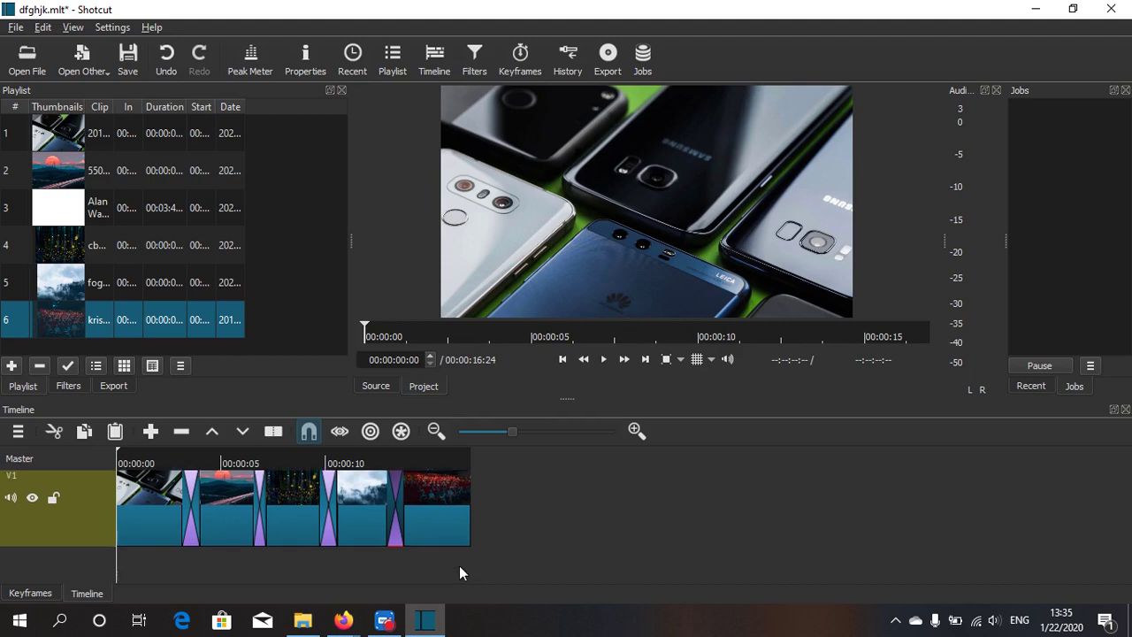
{"action": "right_click", "coordinate": [49, 574]}
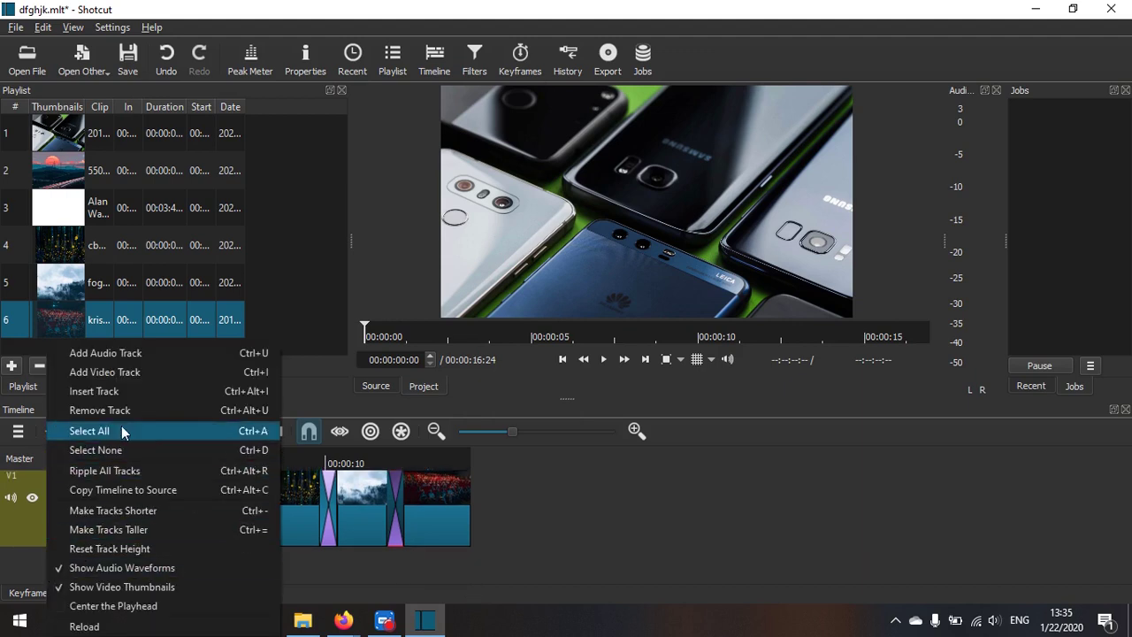
{"action": "left_click", "coordinate": [118, 354]}
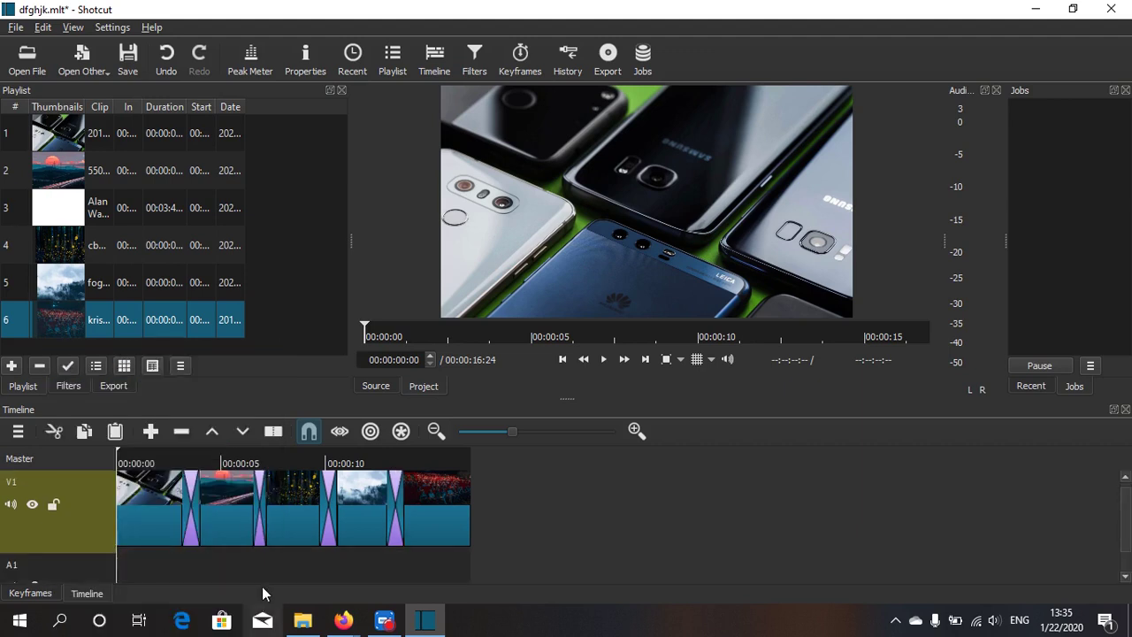
{"action": "left_click_drag", "start_coordinate": [71, 201], "coordinate": [118, 524]}
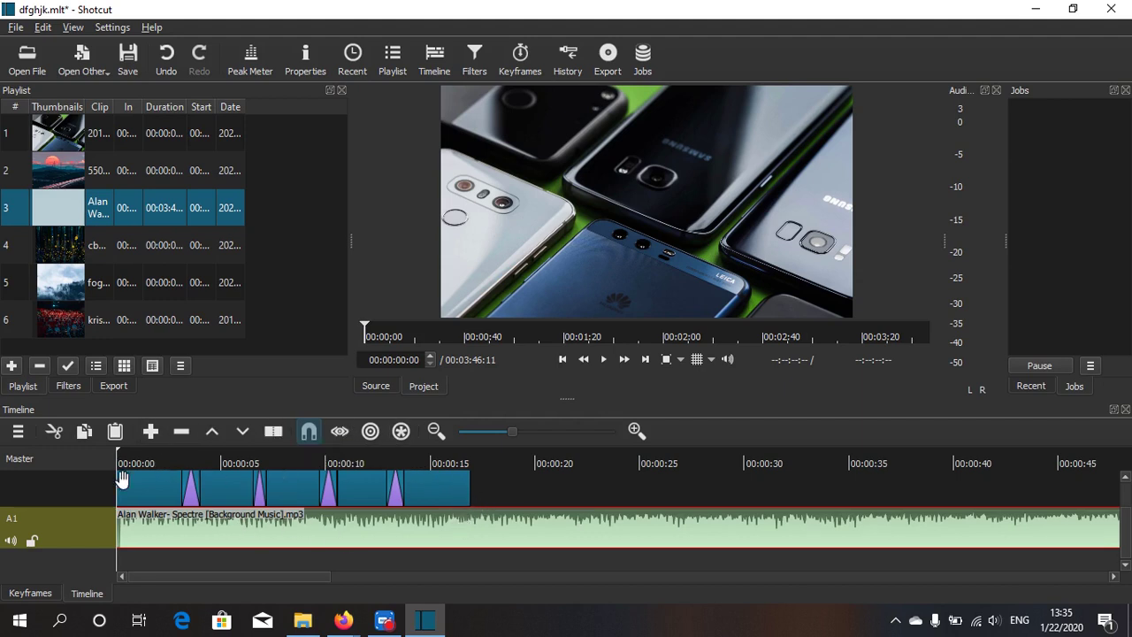
- Split the music on A1 at 00:00:16:21, near the end of the last image, and delete the remaining part
{"action": "left_click_drag", "start_coordinate": [401, 456], "coordinate": [473, 460]}
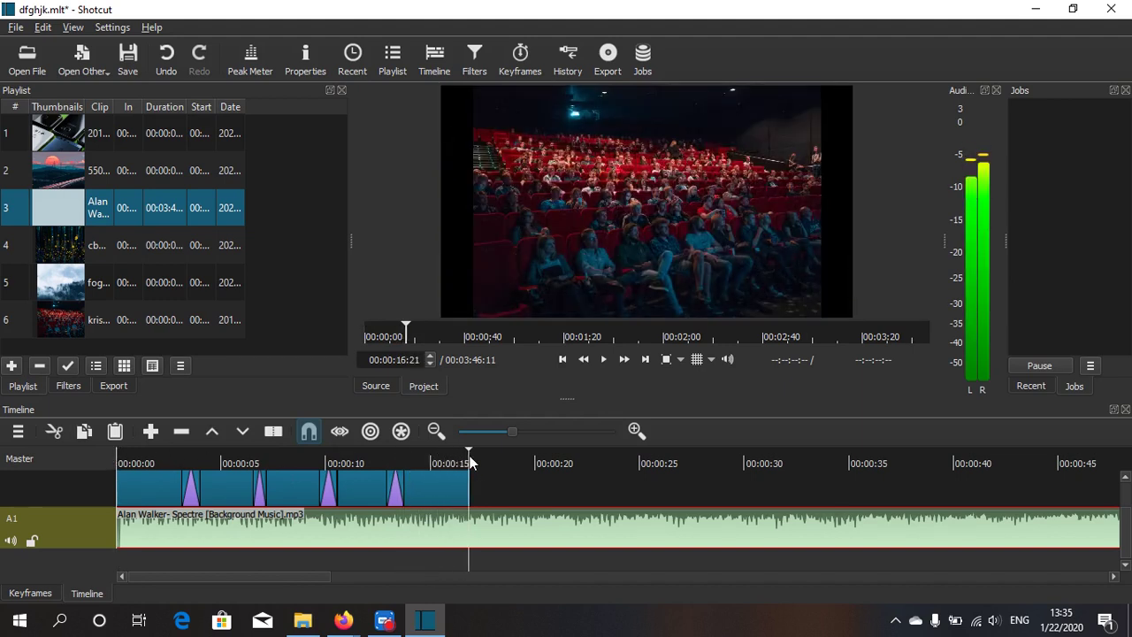
{"action": "left_click", "coordinate": [272, 432]}
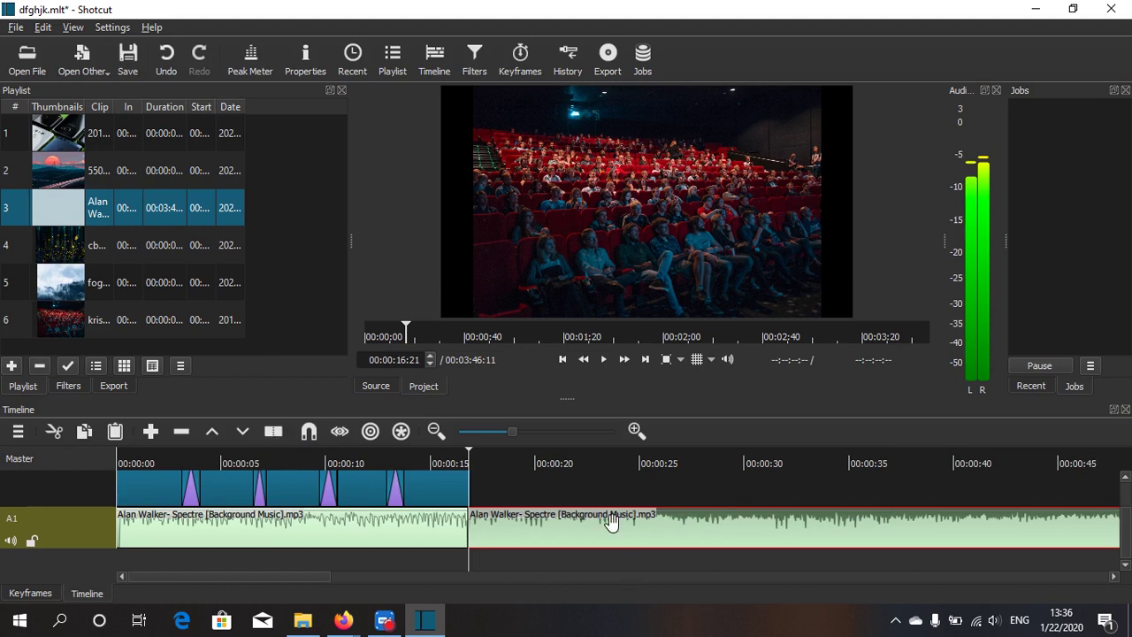
{"action": "left_click_drag", "start_coordinate": [610, 522], "coordinate": [659, 528]}
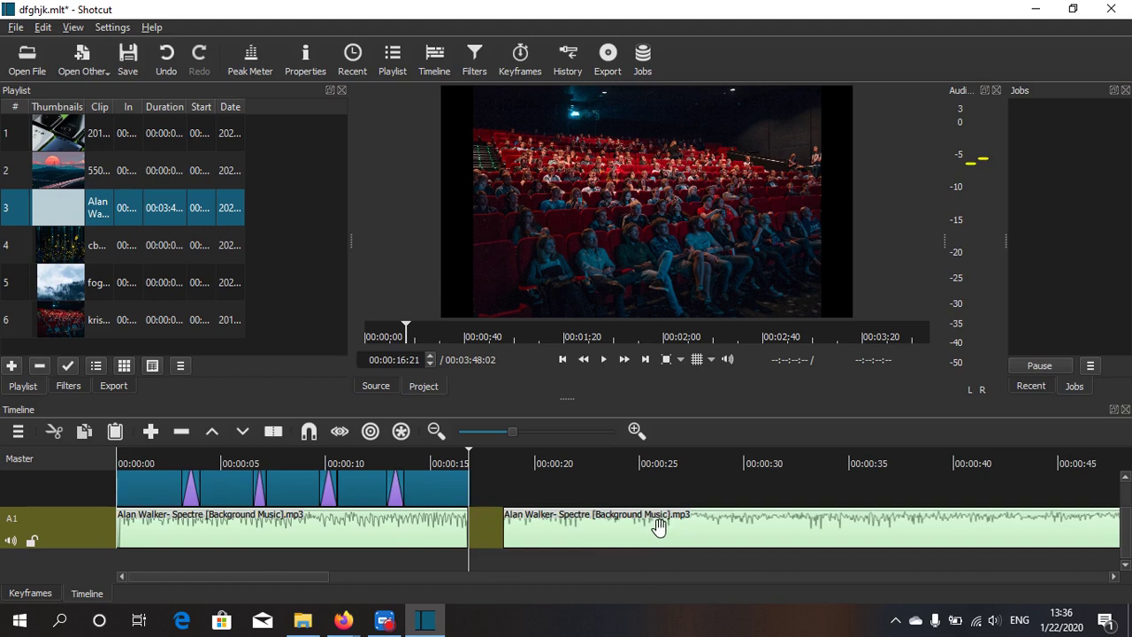
{"action": "left_click", "coordinate": [659, 525]}
{"action": "key", "text": "Delete"}
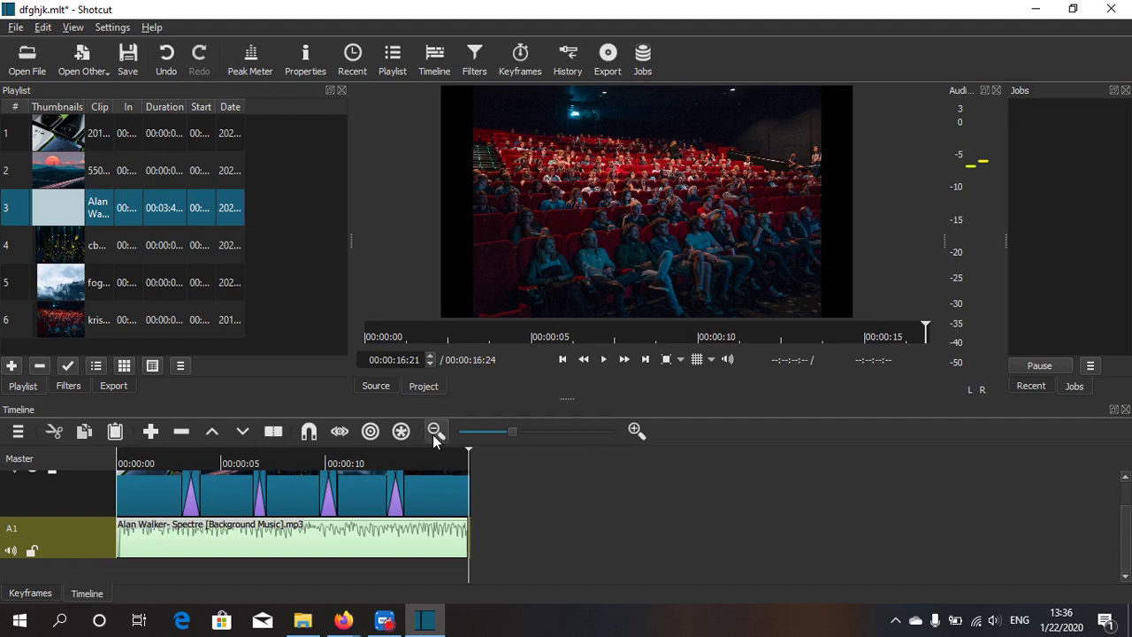
- Return the playhead to the start of the timeline and play the slideshow through to check it
{"action": "scroll", "coordinate": [498, 488], "scroll_direction": "up", "scroll_amount": 1}
{"action": "left_click_drag", "start_coordinate": [469, 456], "coordinate": [61, 454]}
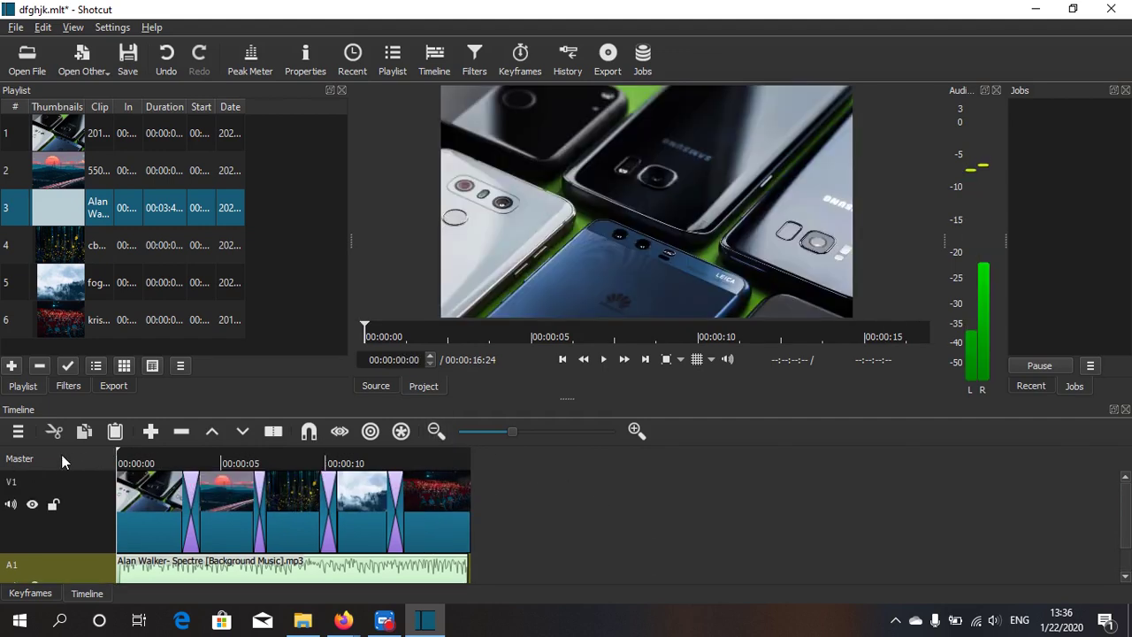
{"action": "left_click", "coordinate": [605, 363]}
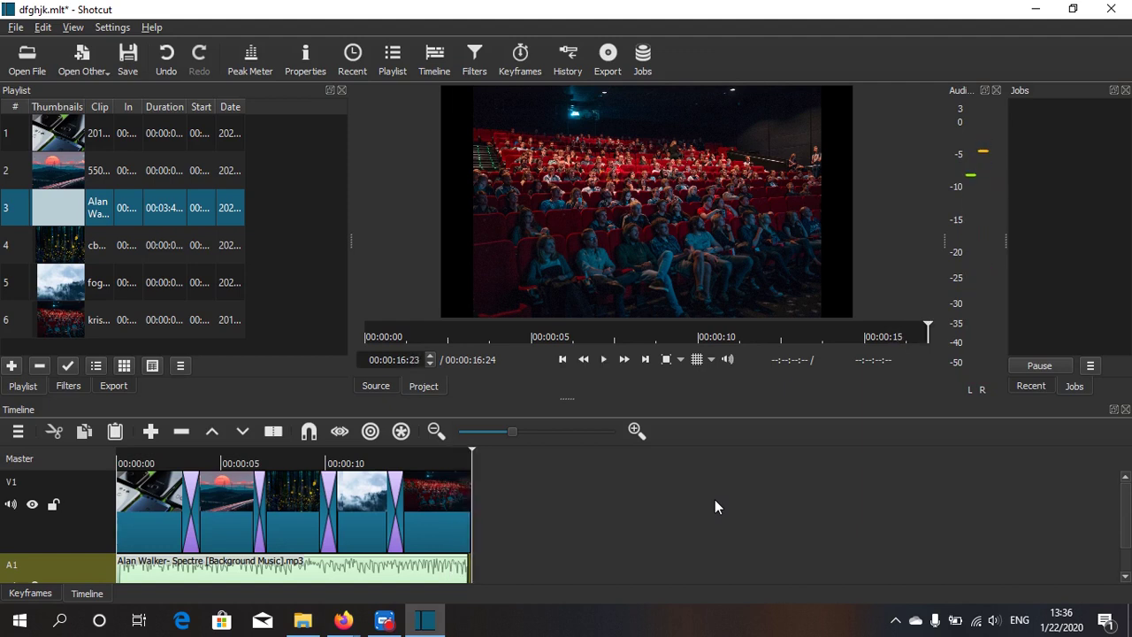
- Add a Text: 3D video filter to the first image on V1, with the playhead at 00:00:00:08
{"action": "left_click", "coordinate": [155, 502]}
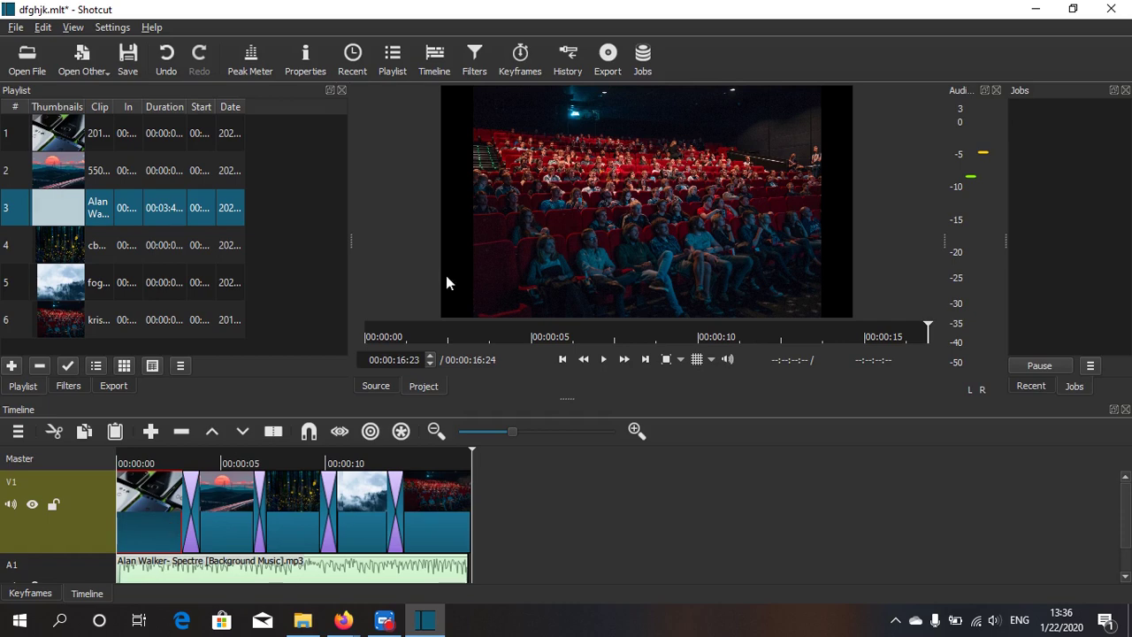
{"action": "left_click", "coordinate": [68, 386]}
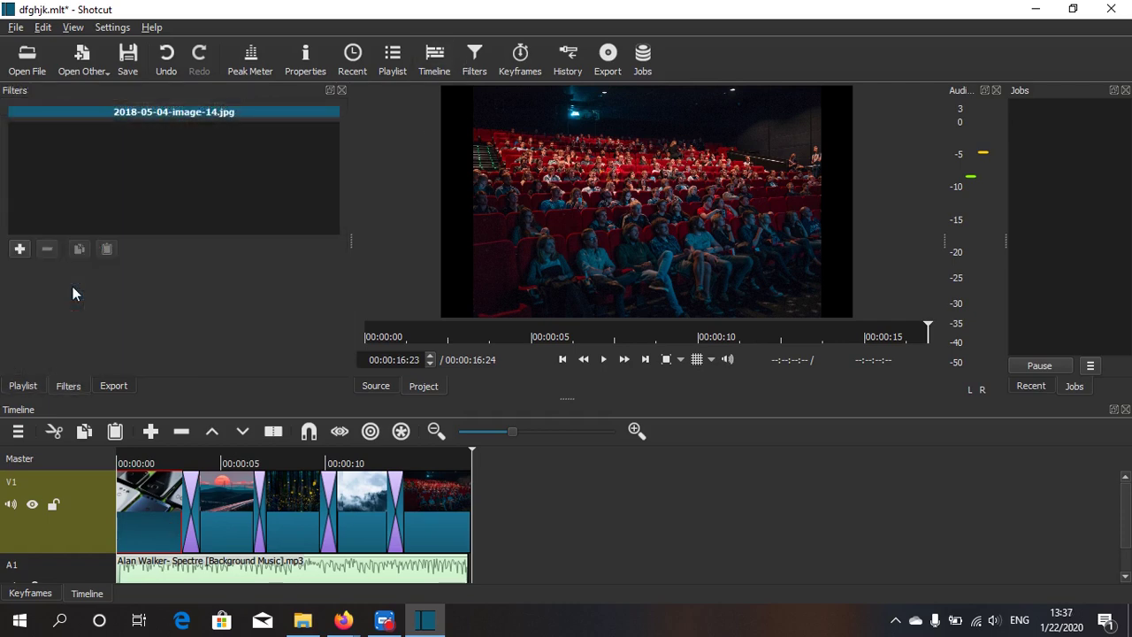
{"action": "left_click", "coordinate": [124, 451]}
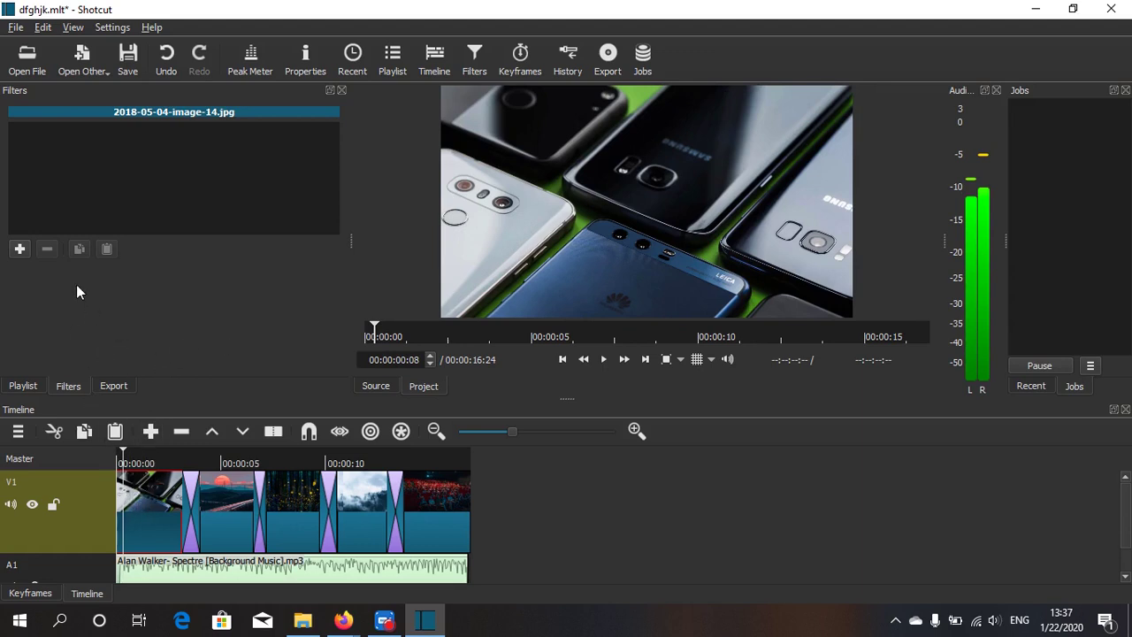
{"action": "left_click", "coordinate": [19, 250]}
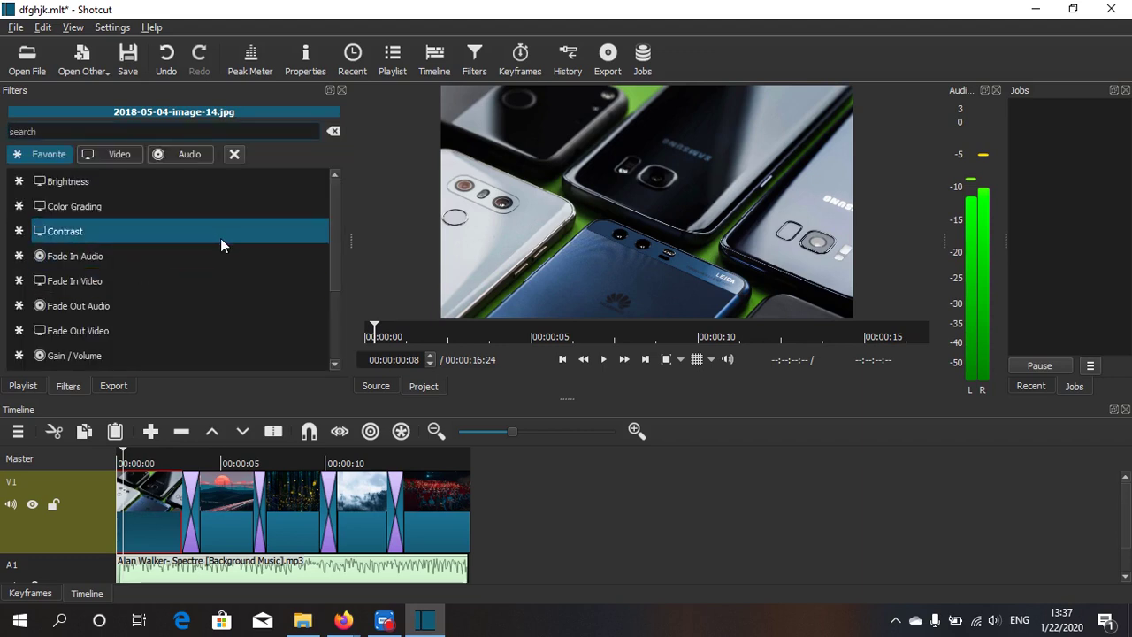
{"action": "scroll", "coordinate": [219, 239], "scroll_direction": "down", "scroll_amount": 2}
{"action": "scroll", "coordinate": [150, 186], "scroll_direction": "up", "scroll_amount": 1}
{"action": "left_click", "coordinate": [128, 157]}
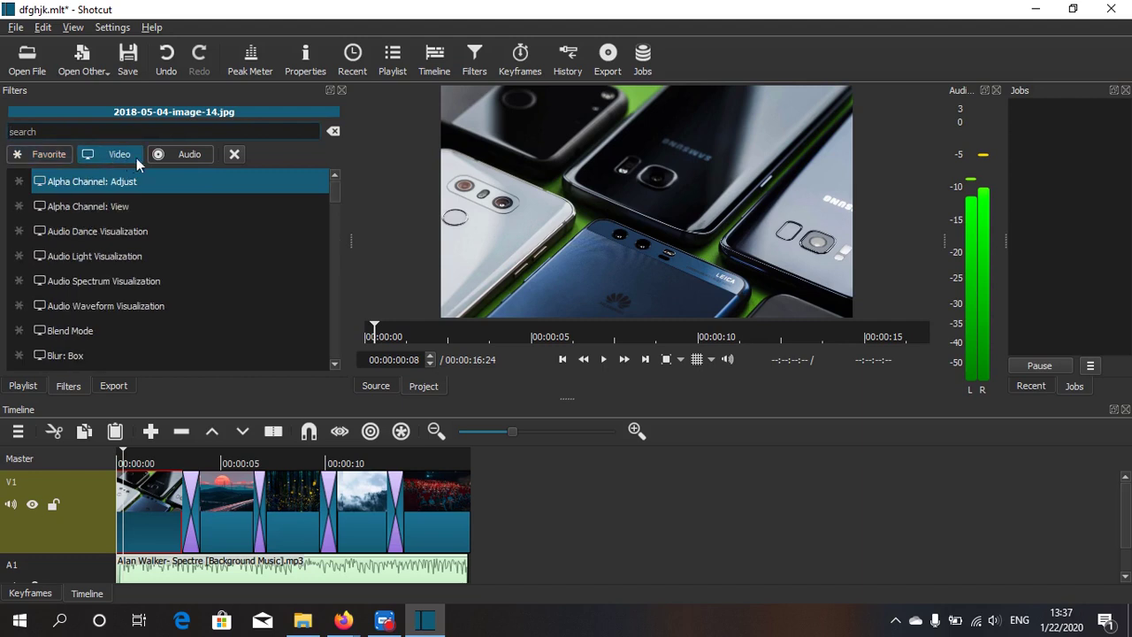
{"action": "left_click", "coordinate": [181, 155]}
{"action": "left_click", "coordinate": [118, 155]}
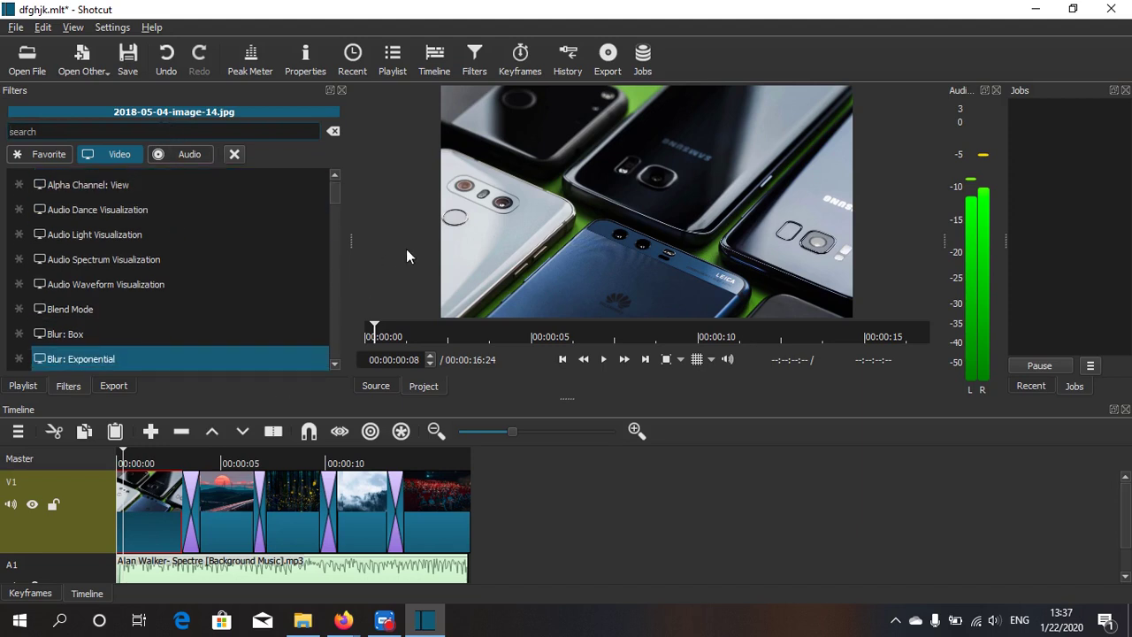
{"action": "scroll", "coordinate": [270, 298], "scroll_direction": "down", "scroll_amount": 15}
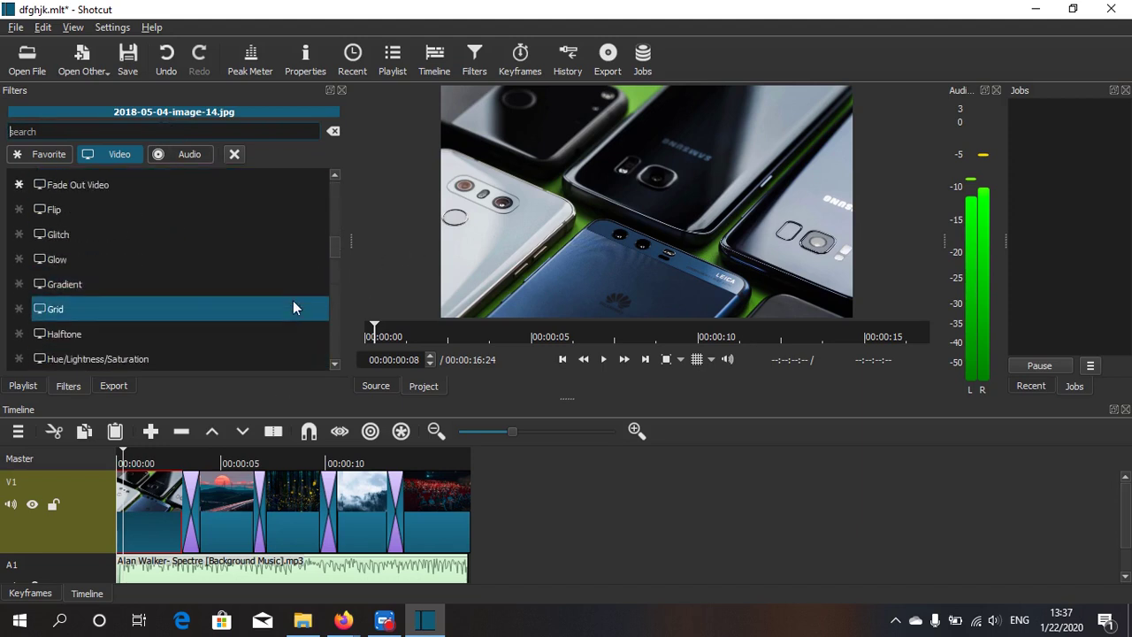
{"action": "scroll", "coordinate": [280, 282], "scroll_direction": "down", "scroll_amount": 5}
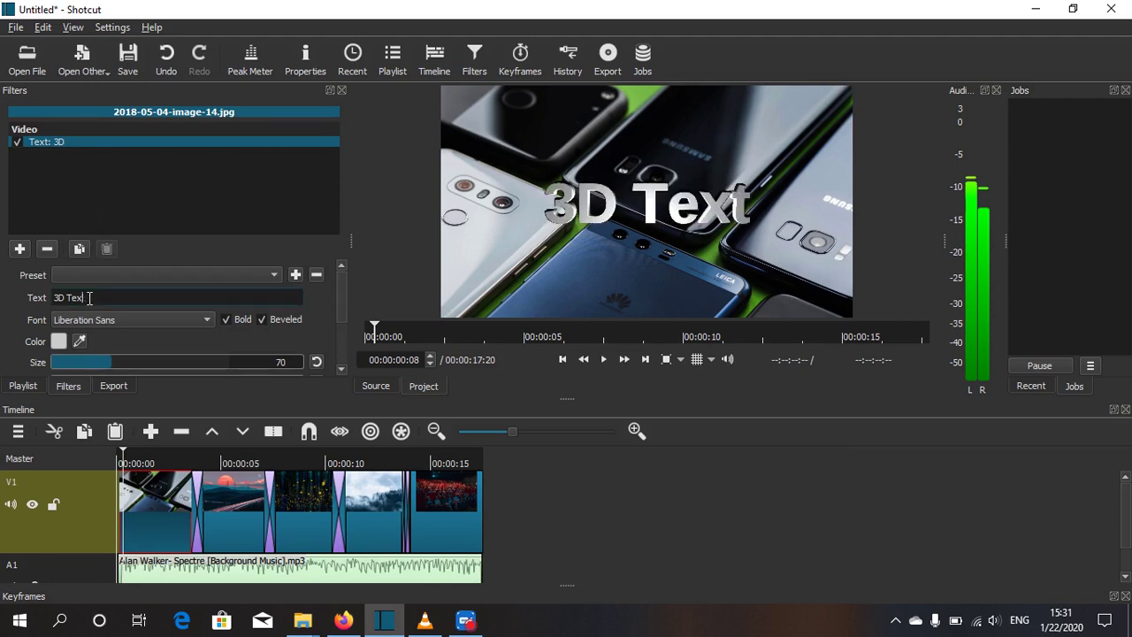
- Replace the placeholder wording of the 3D text with "Bun venit!"
{"action": "key", "text": "BackSpace"}
{"action": "key", "text": "BackSpace"}
{"action": "key", "text": "BackSpace"}
{"action": "key", "text": "BackSpace"}
{"action": "key", "text": "BackSpace"}
{"action": "key", "text": "BackSpace"}
{"action": "key", "text": "BackSpace"}
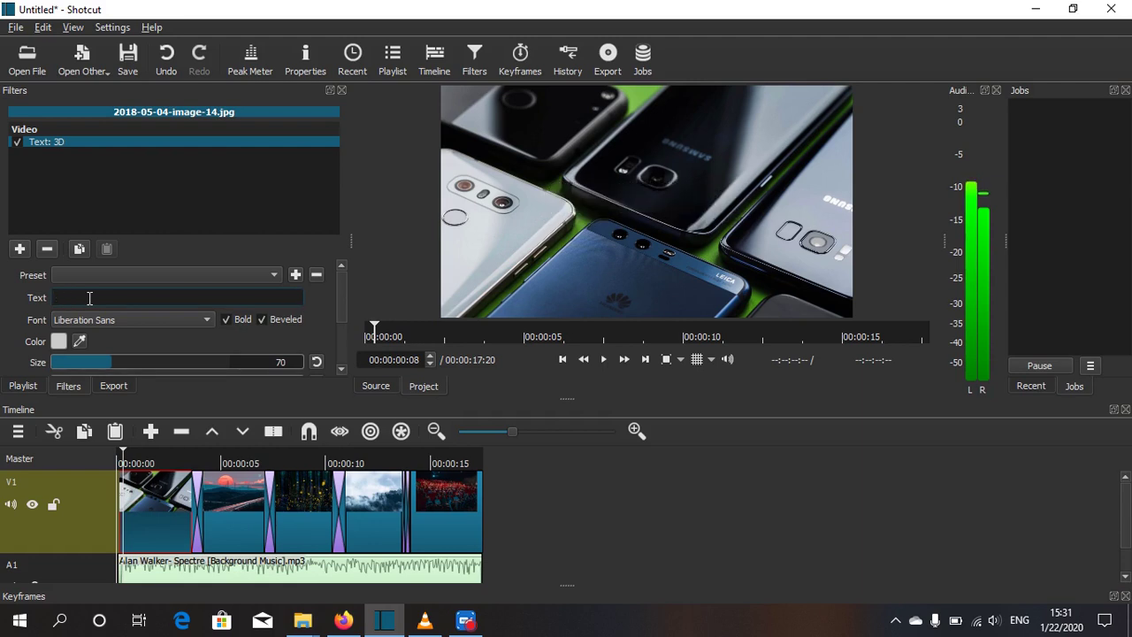
{"action": "type", "text": "Bun ven"}
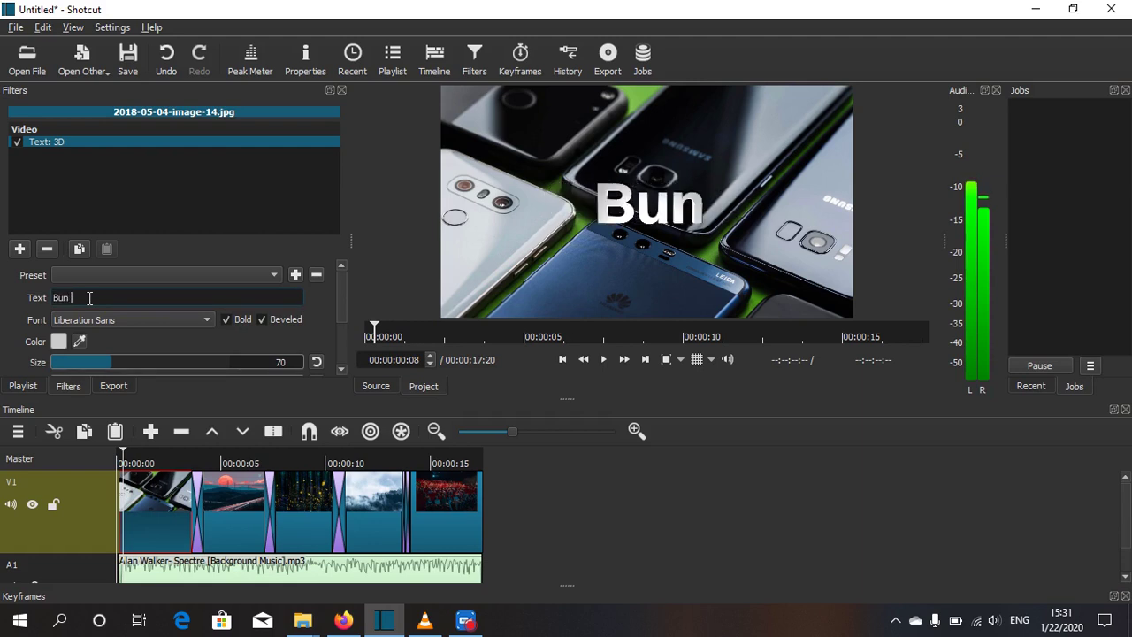
{"action": "type", "text": "!"}
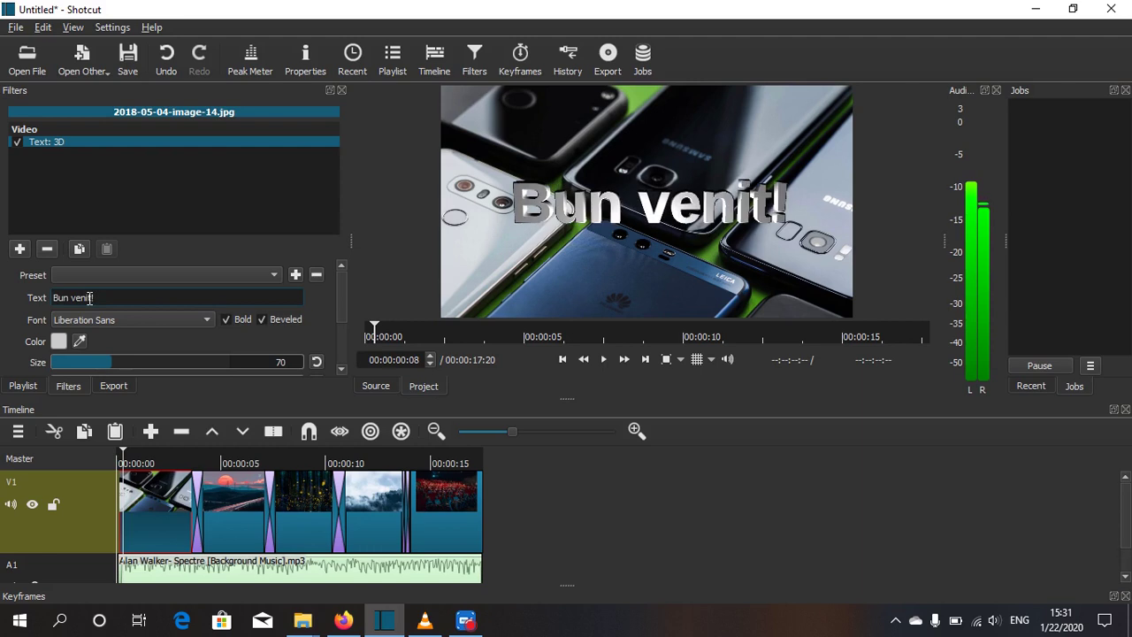
- Set the 3D text's font to Helvetiker and its color to red (#ff0000)
{"action": "left_click", "coordinate": [134, 318]}
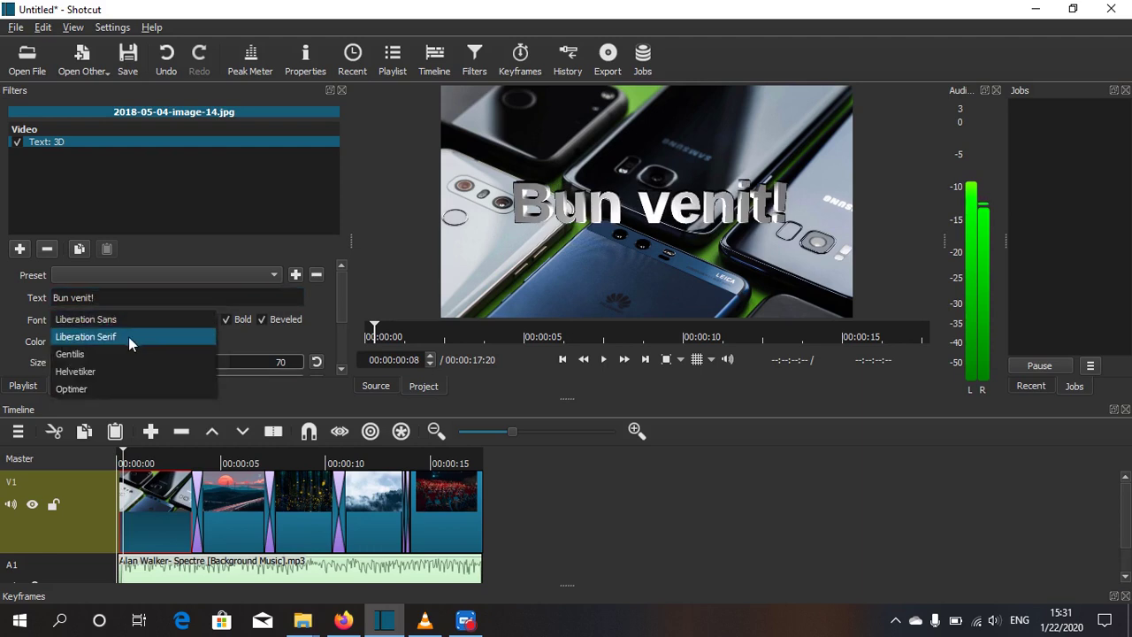
{"action": "left_click", "coordinate": [89, 373]}
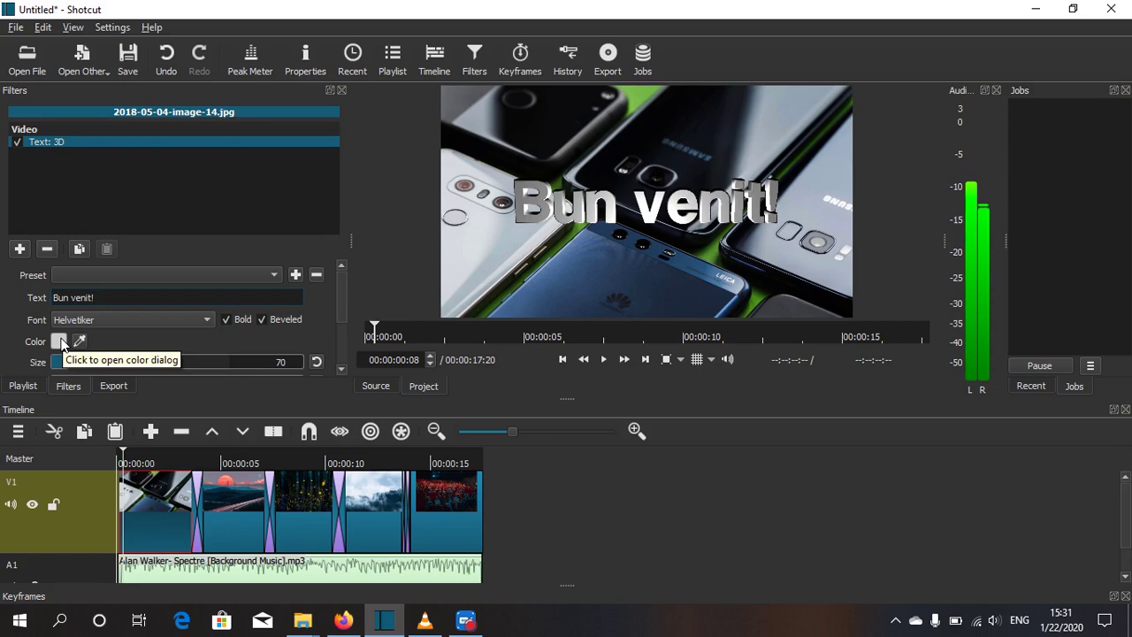
{"action": "left_click", "coordinate": [61, 342]}
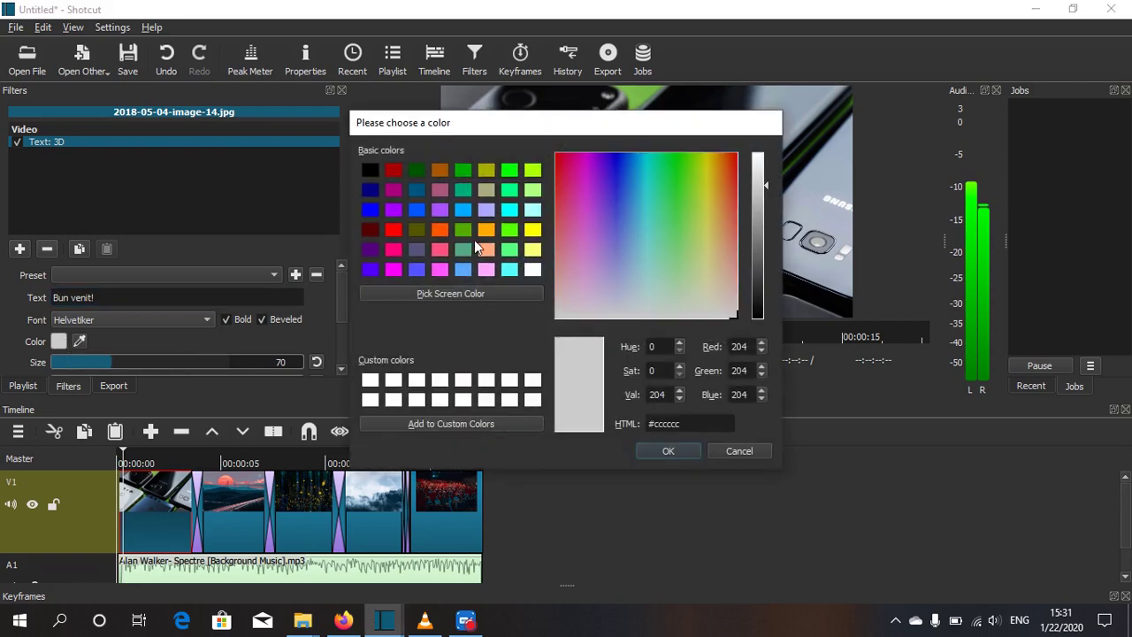
{"action": "left_click", "coordinate": [394, 229]}
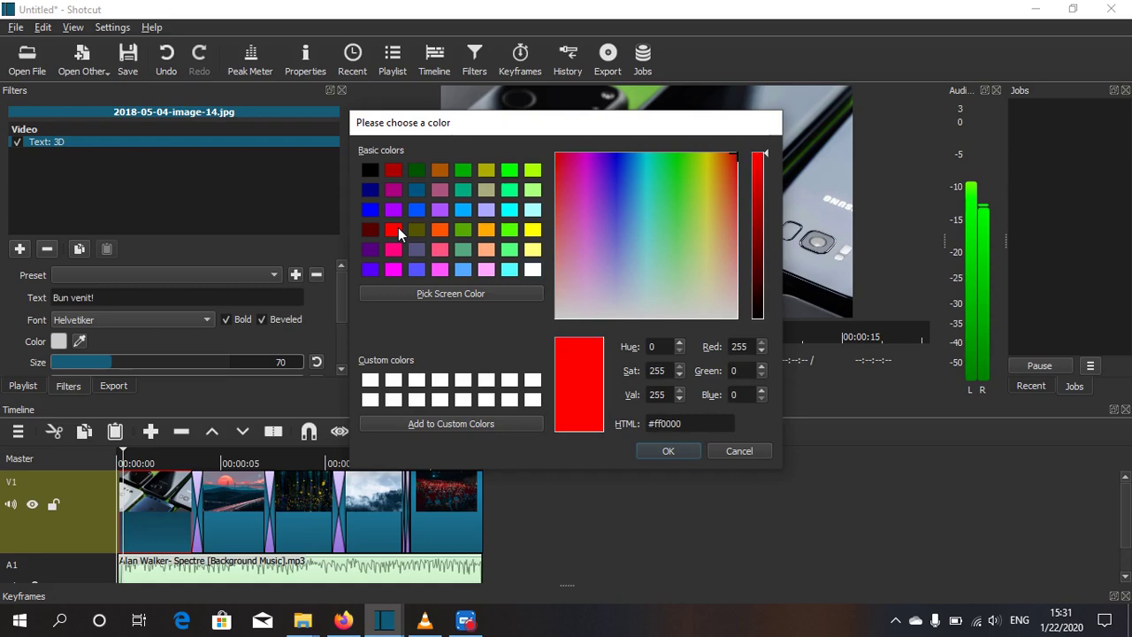
{"action": "left_click", "coordinate": [668, 451]}
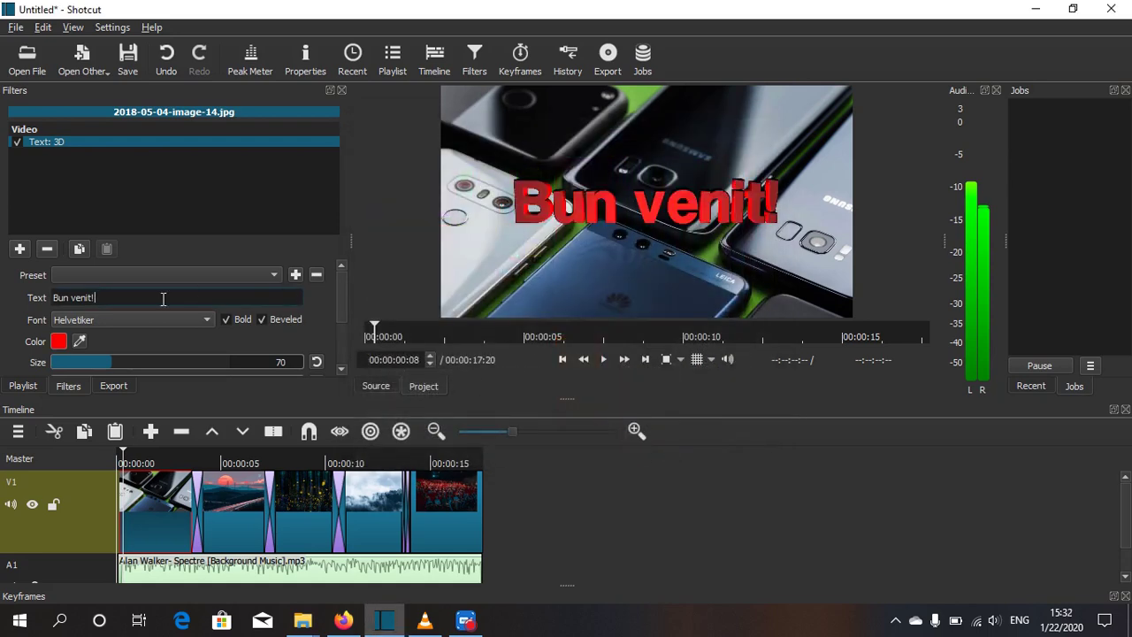
- Reduce the 3D text's size to 56 and view its depth, tilt and position settings
{"action": "left_click", "coordinate": [111, 362]}
{"action": "mouse_move", "coordinate": [111, 360]}
{"action": "left_mouse_down"}
{"action": "mouse_move", "coordinate": [147, 357]}
{"action": "mouse_move", "coordinate": [100, 361]}
{"action": "left_mouse_up"}
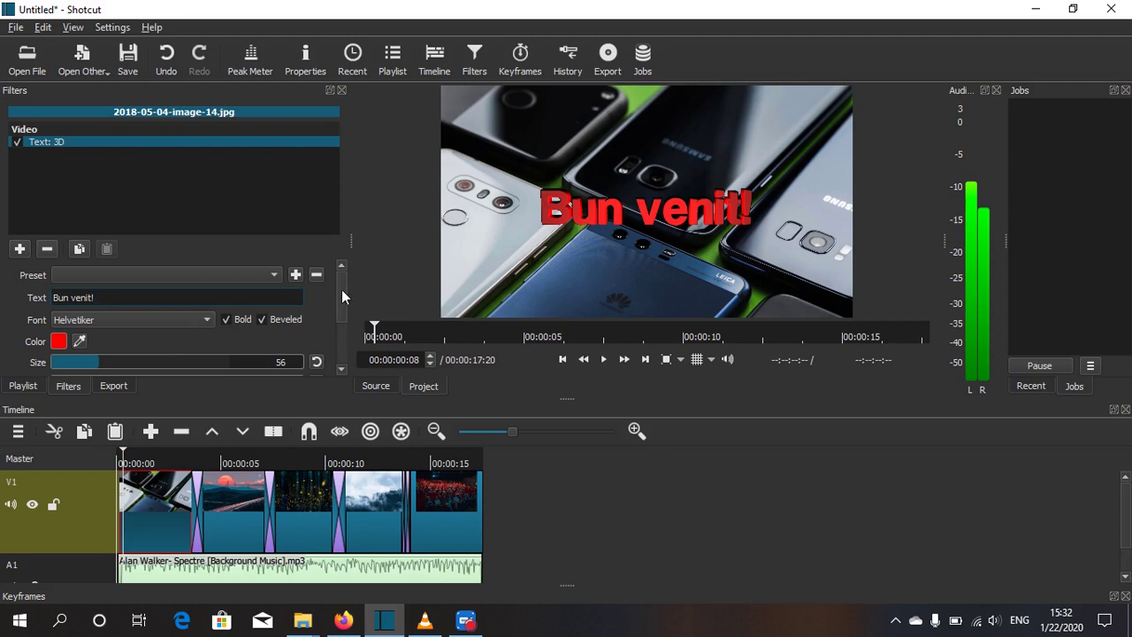
{"action": "left_click_drag", "start_coordinate": [341, 292], "coordinate": [345, 337]}
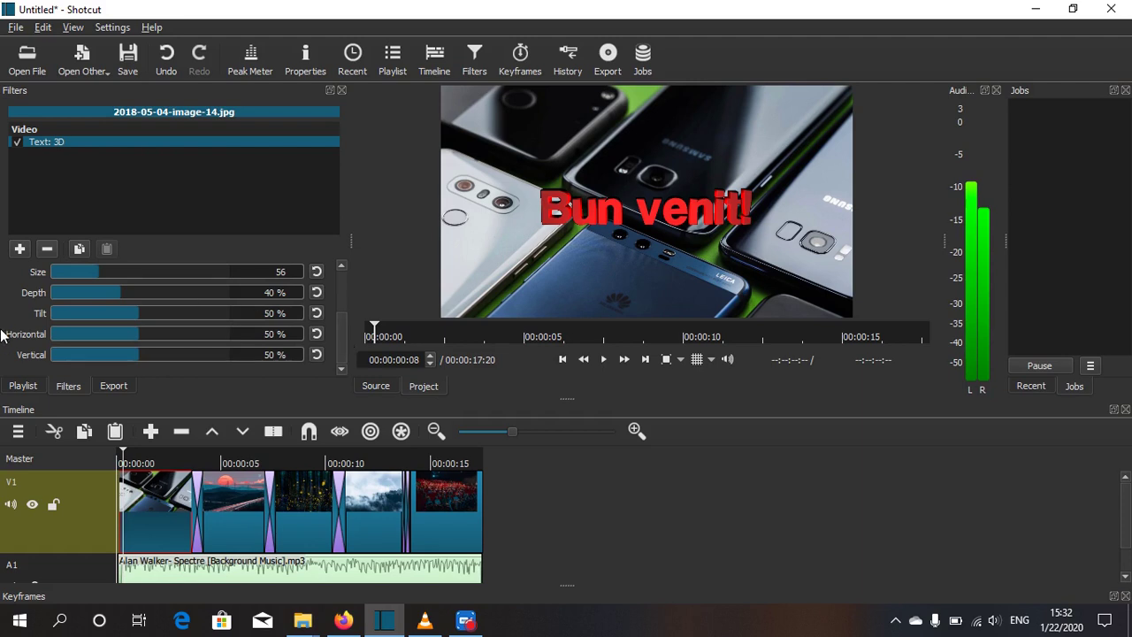
- Add a Fade In Video filter to the first image on V1
{"action": "left_click", "coordinate": [20, 250]}
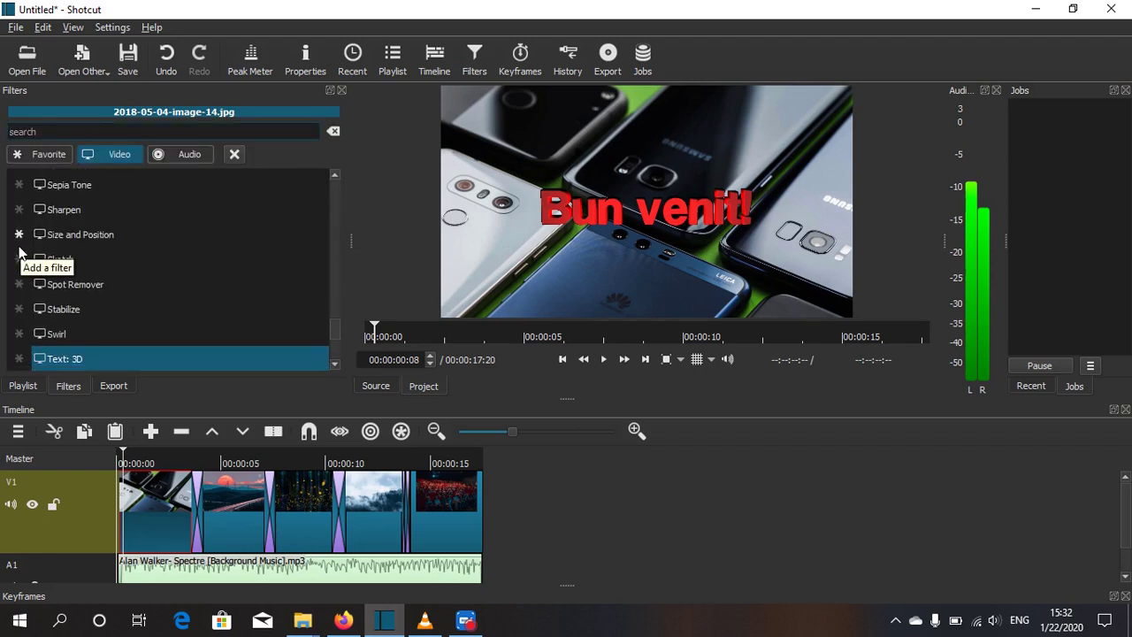
{"action": "scroll", "coordinate": [209, 266], "scroll_direction": "down", "scroll_amount": 1}
{"action": "scroll", "coordinate": [210, 267], "scroll_direction": "up", "scroll_amount": 20}
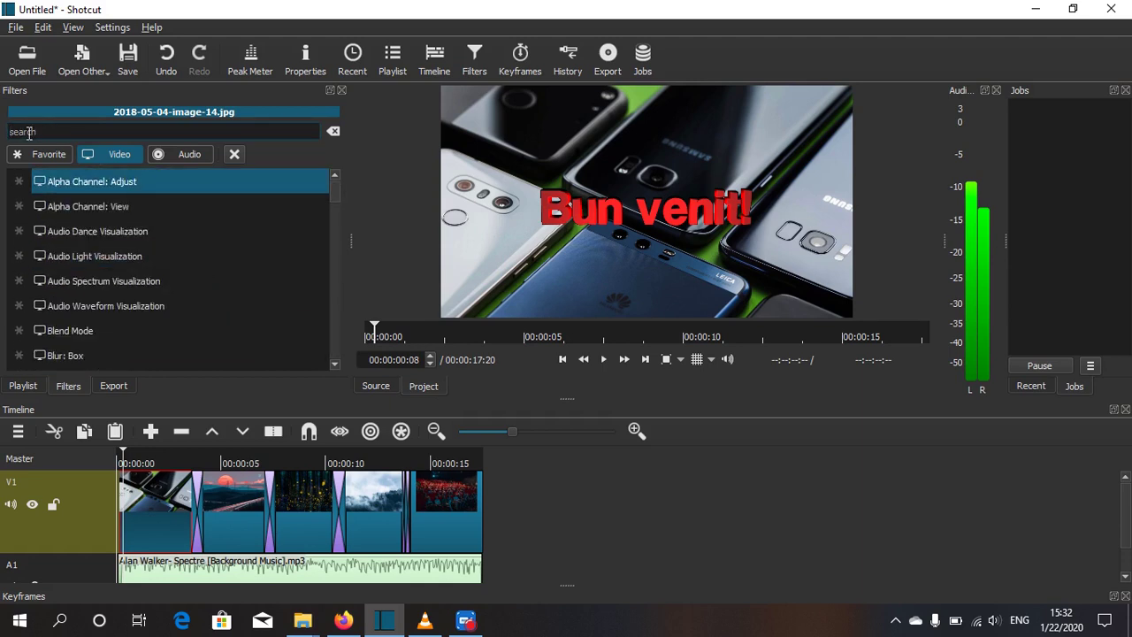
{"action": "scroll", "coordinate": [188, 300], "scroll_direction": "down", "scroll_amount": 4}
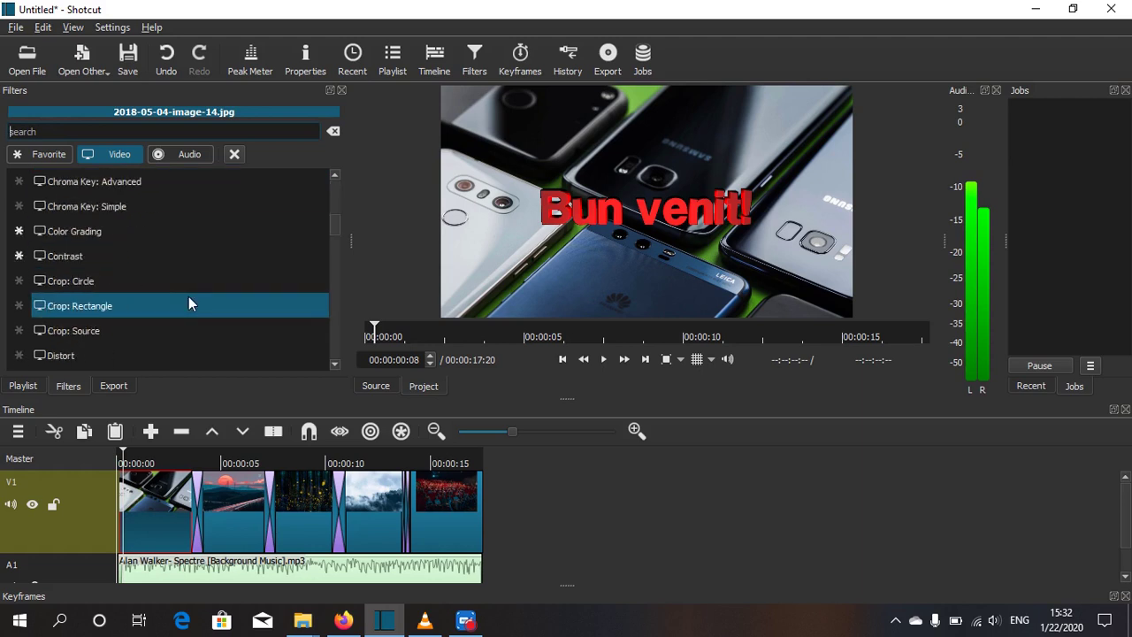
{"action": "scroll", "coordinate": [189, 304], "scroll_direction": "down", "scroll_amount": 4}
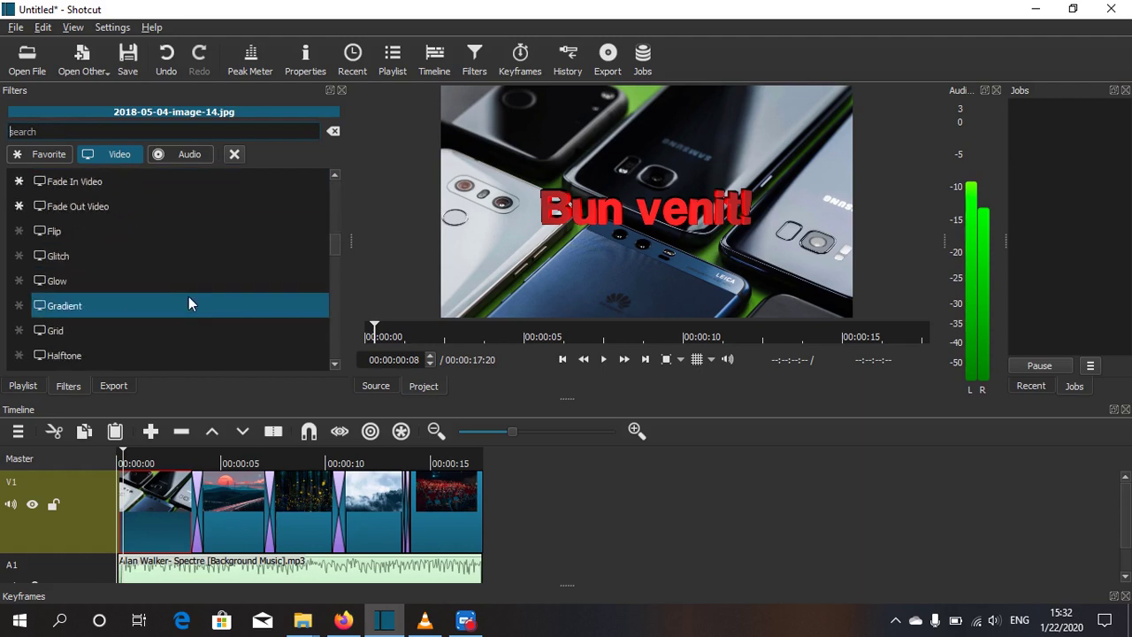
{"action": "left_click", "coordinate": [89, 183]}
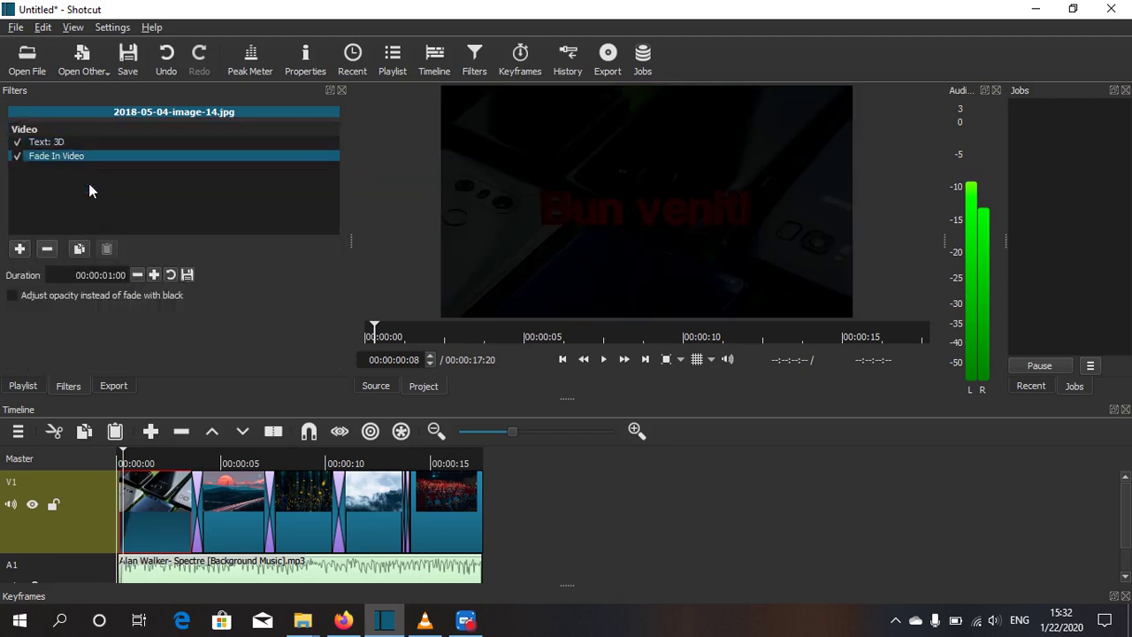
- Add a Fade Out Video filter to the last image on V1
{"action": "left_click", "coordinate": [452, 510]}
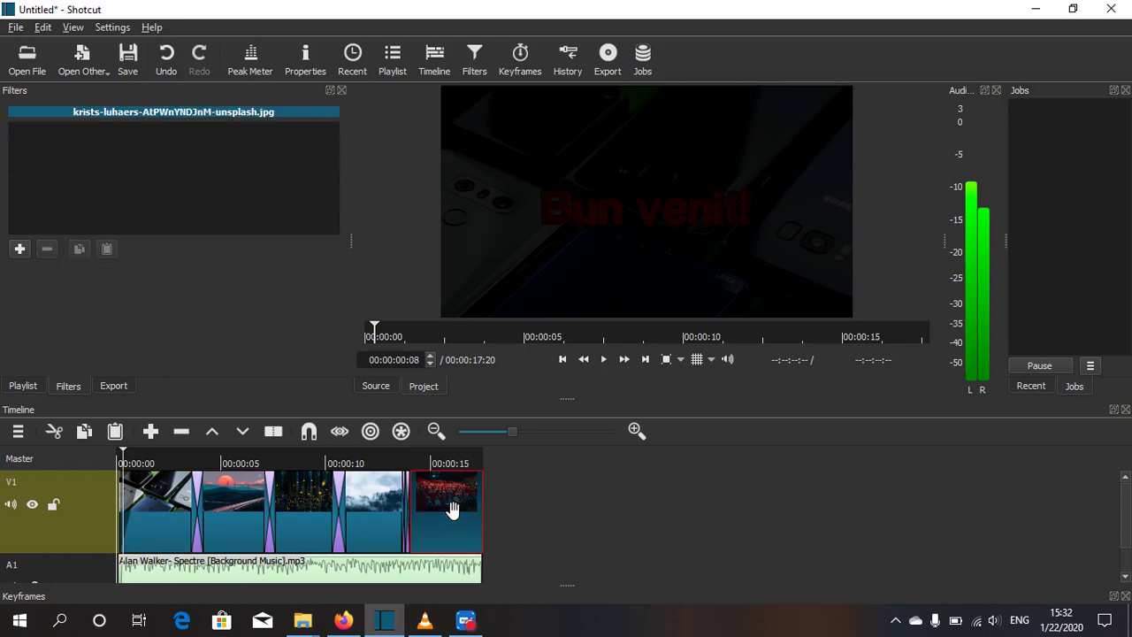
{"action": "left_click", "coordinate": [20, 249]}
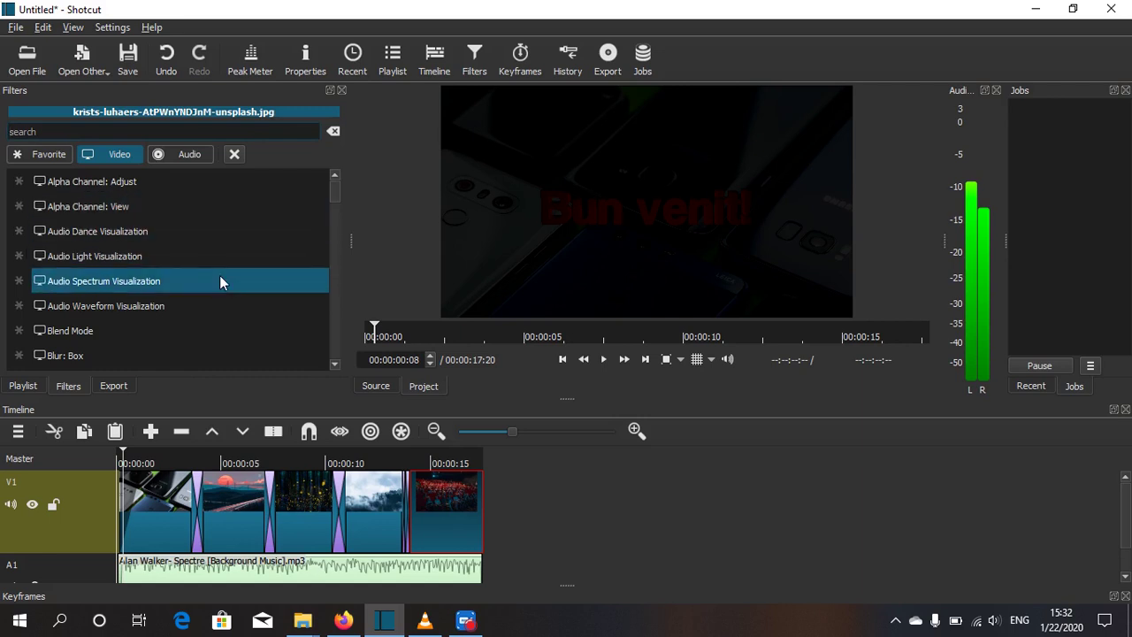
{"action": "scroll", "coordinate": [220, 277], "scroll_direction": "down", "scroll_amount": 3}
{"action": "scroll", "coordinate": [221, 277], "scroll_direction": "down", "scroll_amount": 3}
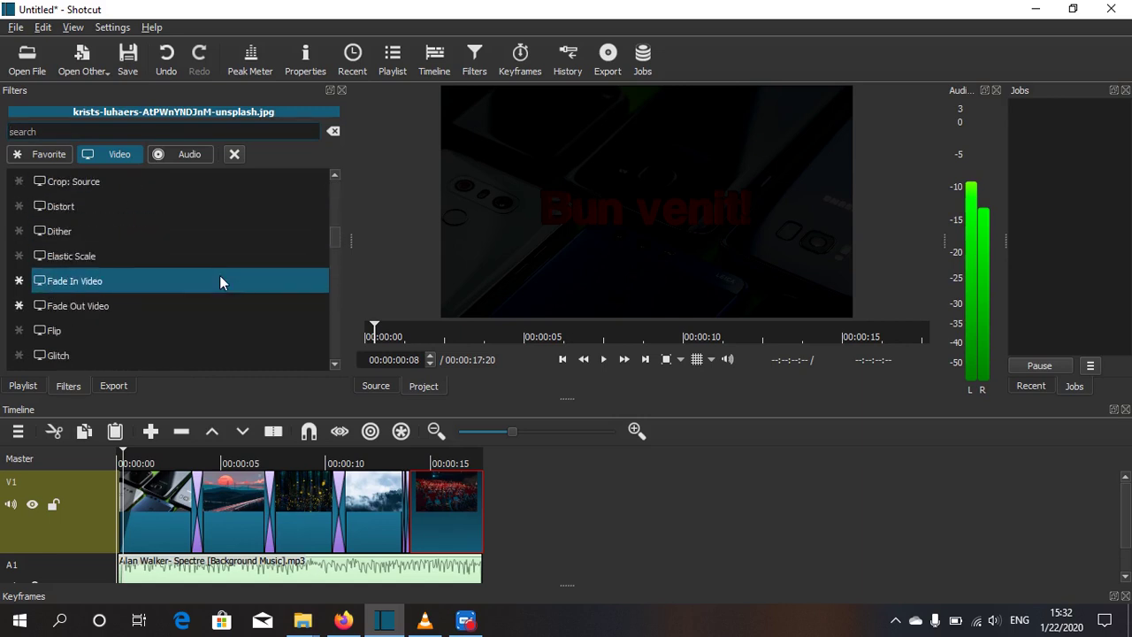
{"action": "left_click", "coordinate": [59, 305]}
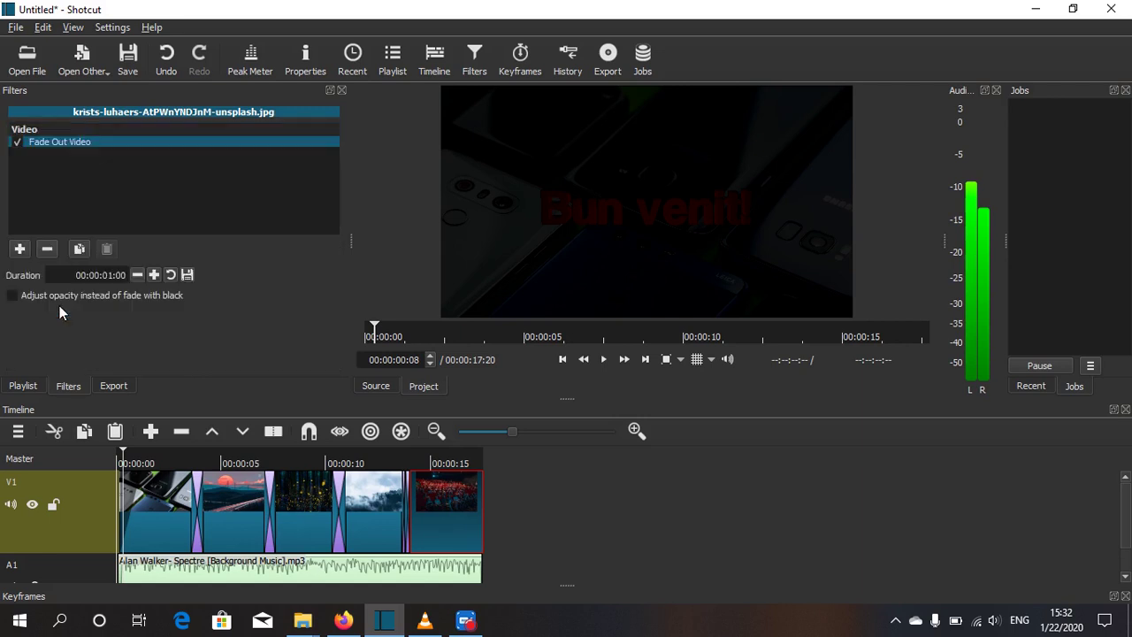
- Add a Fade Out Audio filter to the background music clip on track A1
{"action": "left_click", "coordinate": [229, 571]}
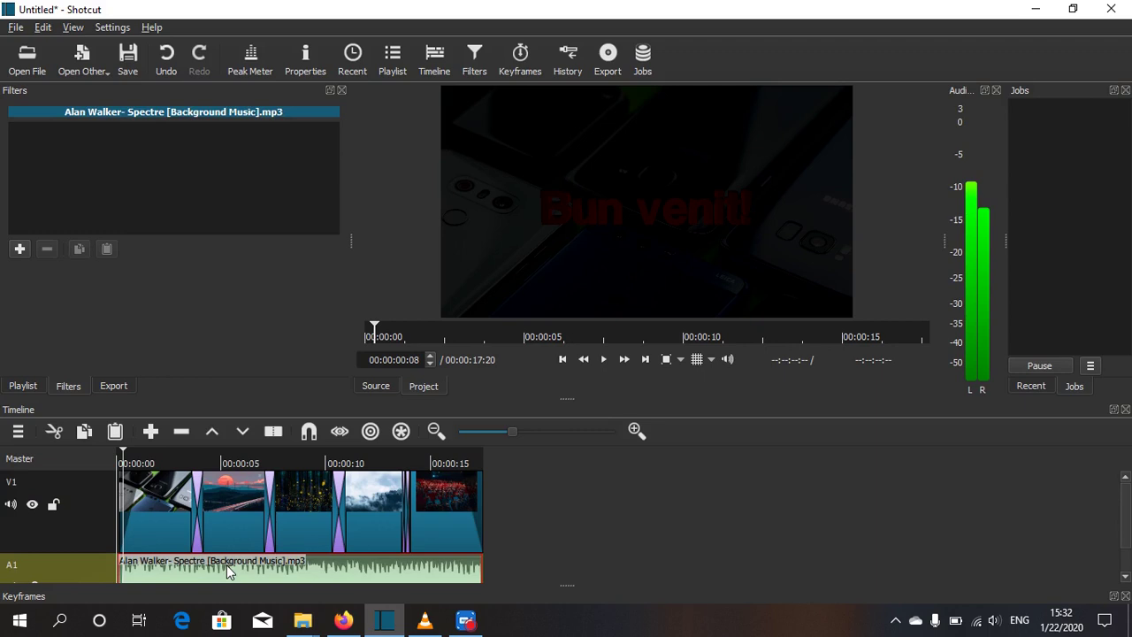
{"action": "left_click", "coordinate": [19, 249]}
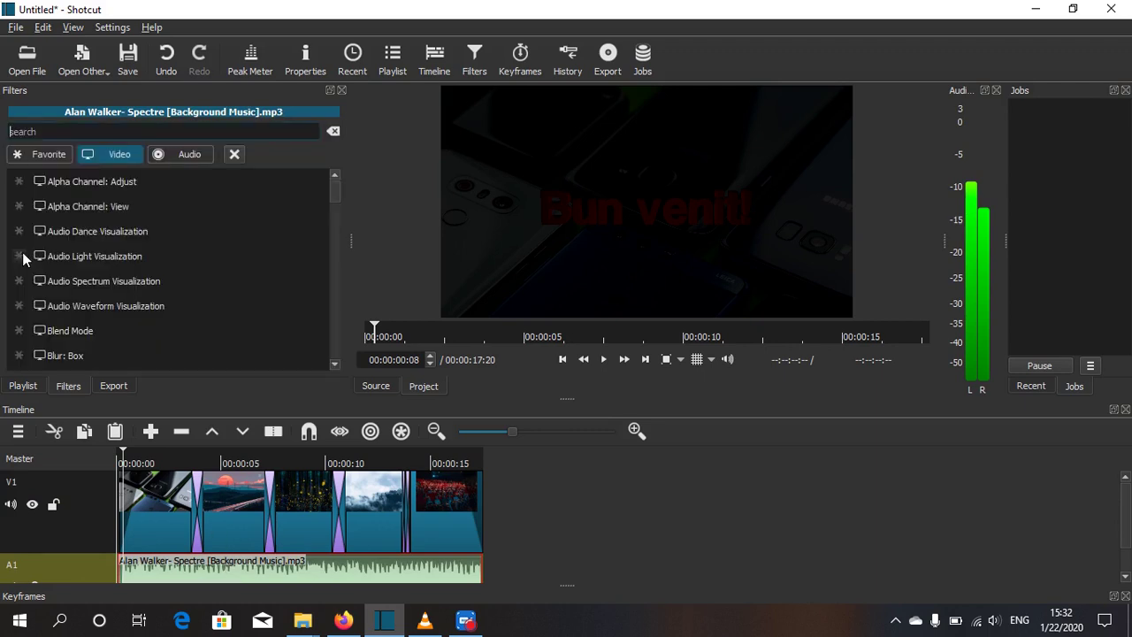
{"action": "left_click", "coordinate": [195, 153]}
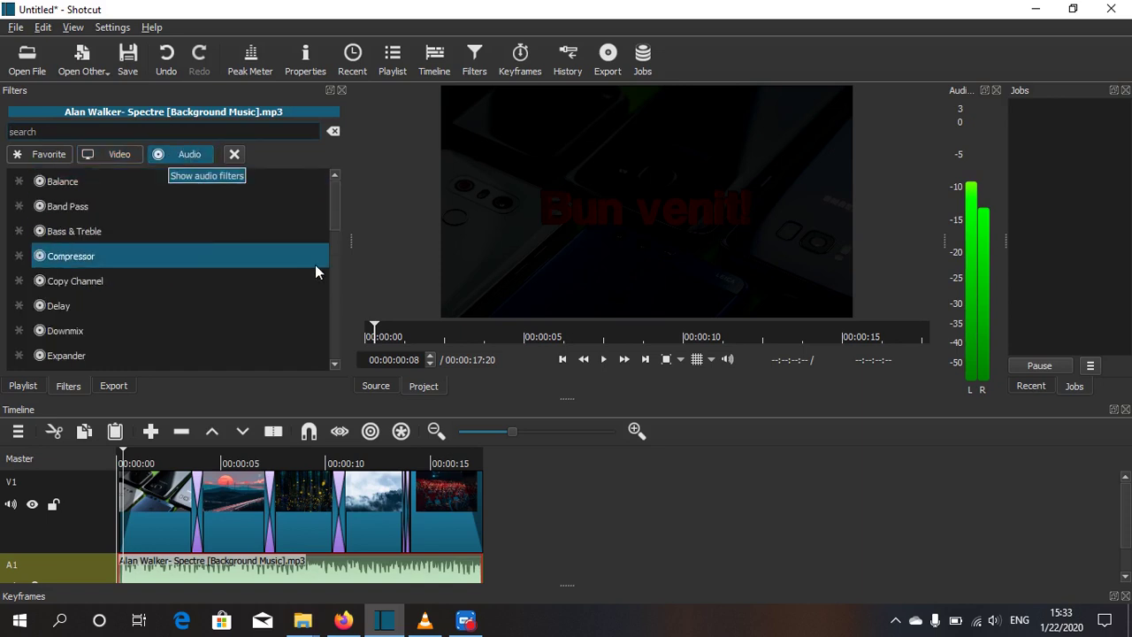
{"action": "scroll", "coordinate": [222, 250], "scroll_direction": "down", "scroll_amount": 4}
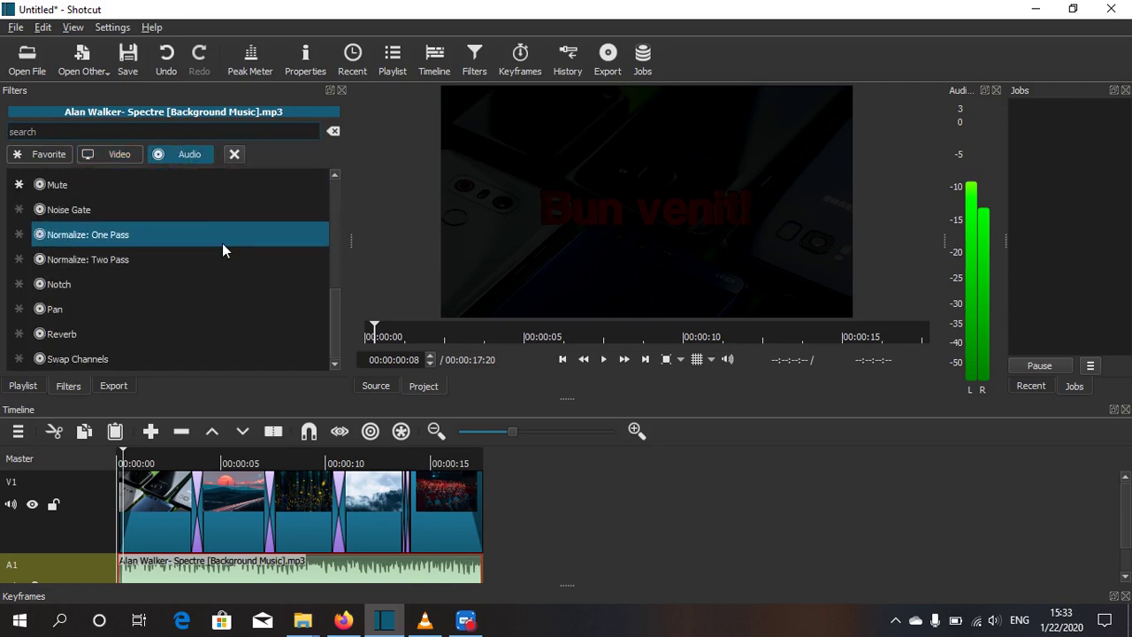
{"action": "scroll", "coordinate": [223, 250], "scroll_direction": "up", "scroll_amount": 4}
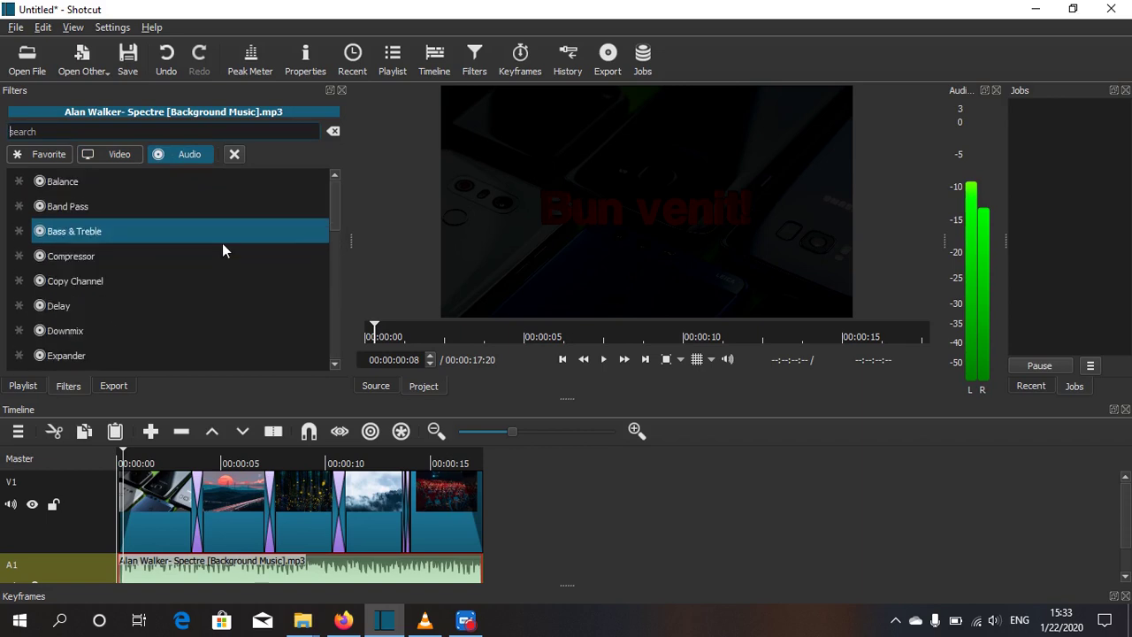
{"action": "scroll", "coordinate": [222, 250], "scroll_direction": "down", "scroll_amount": 4}
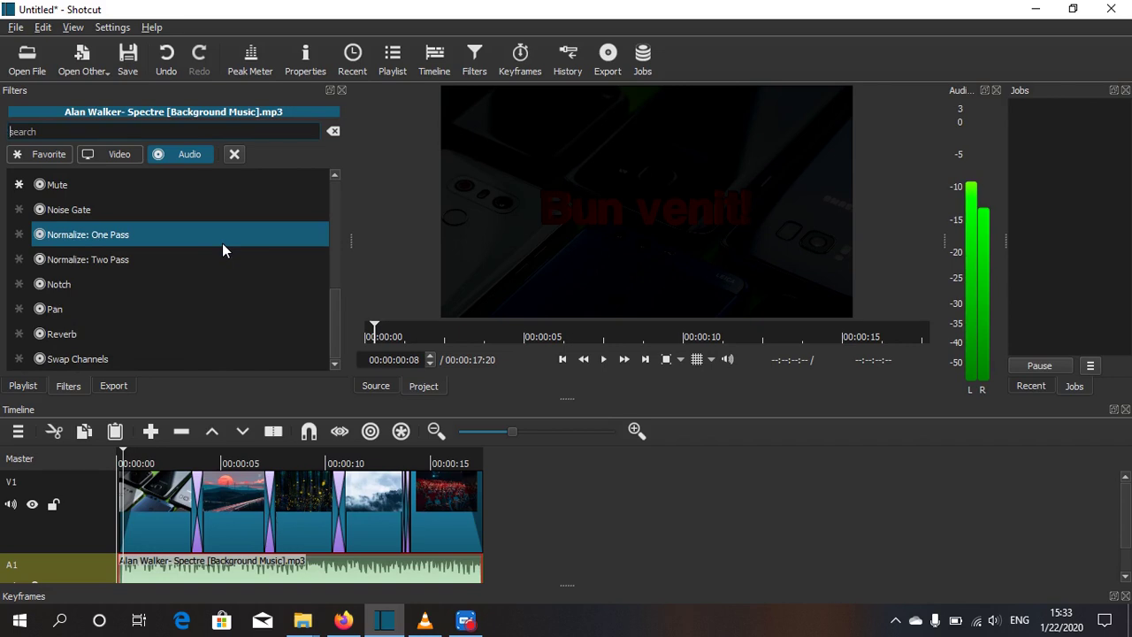
{"action": "scroll", "coordinate": [222, 243], "scroll_direction": "up", "scroll_amount": 4}
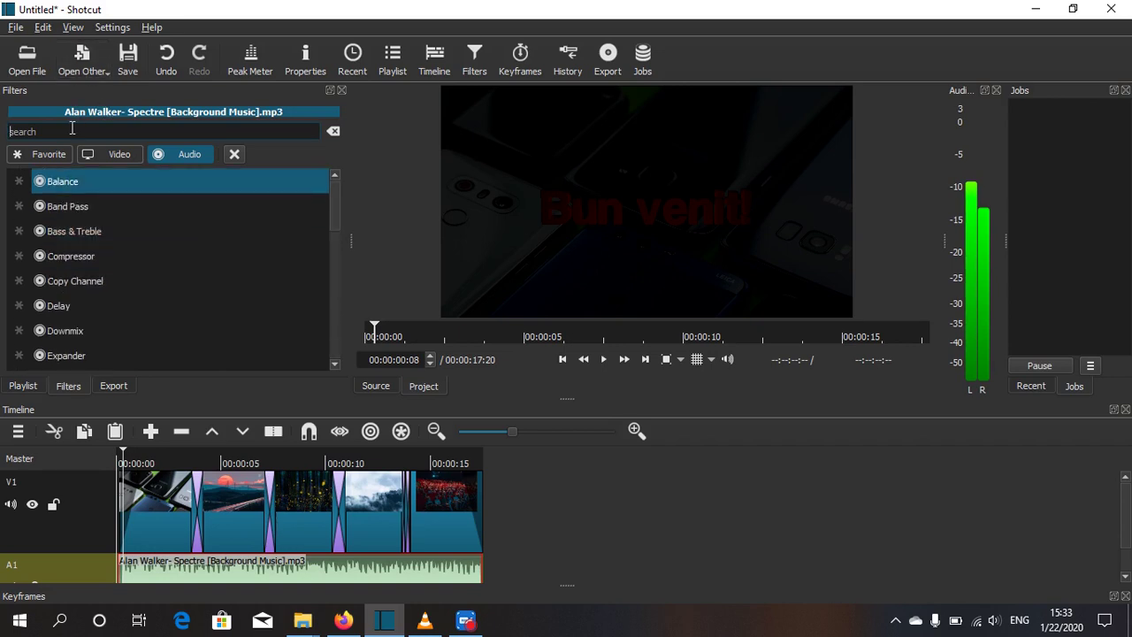
{"action": "type", "text": "f"}
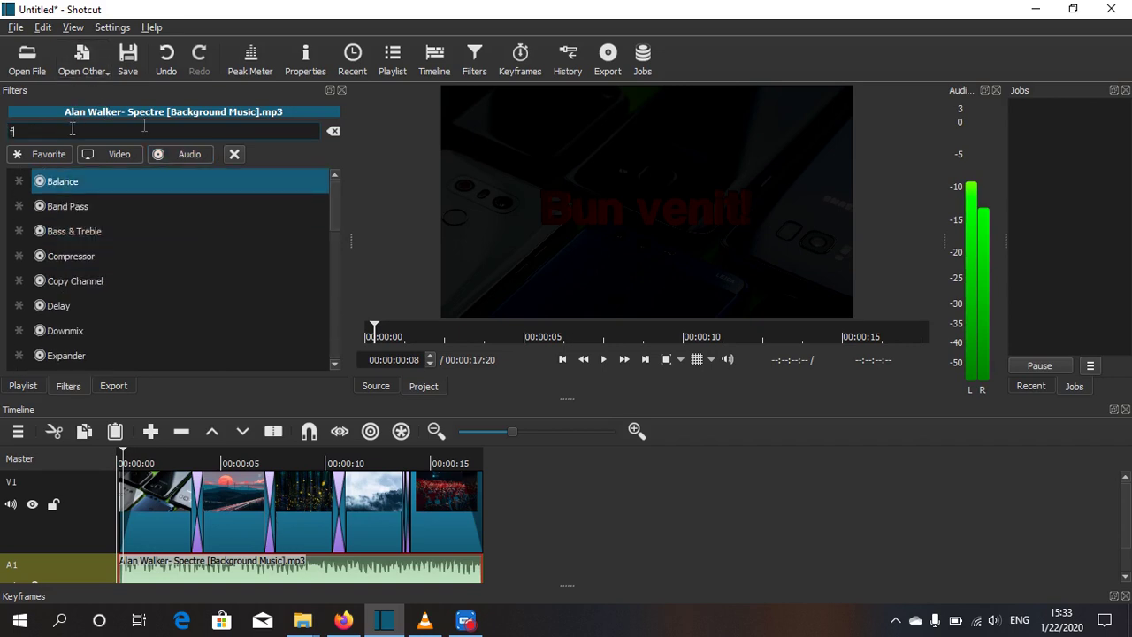
{"action": "type", "text": "ade"}
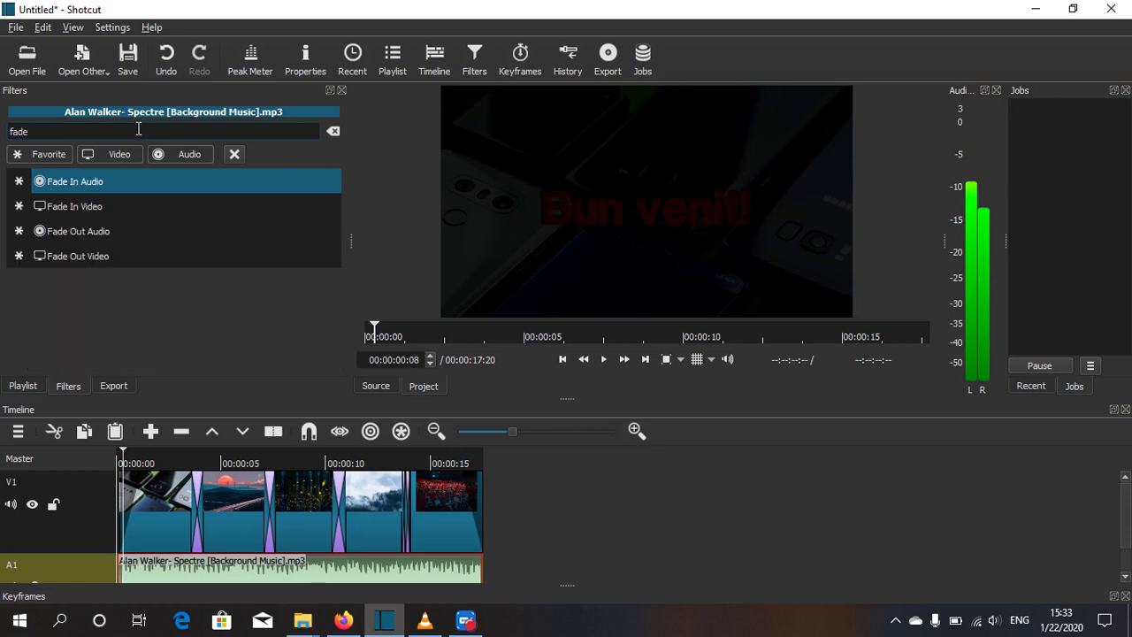
{"action": "type", "text": " out"}
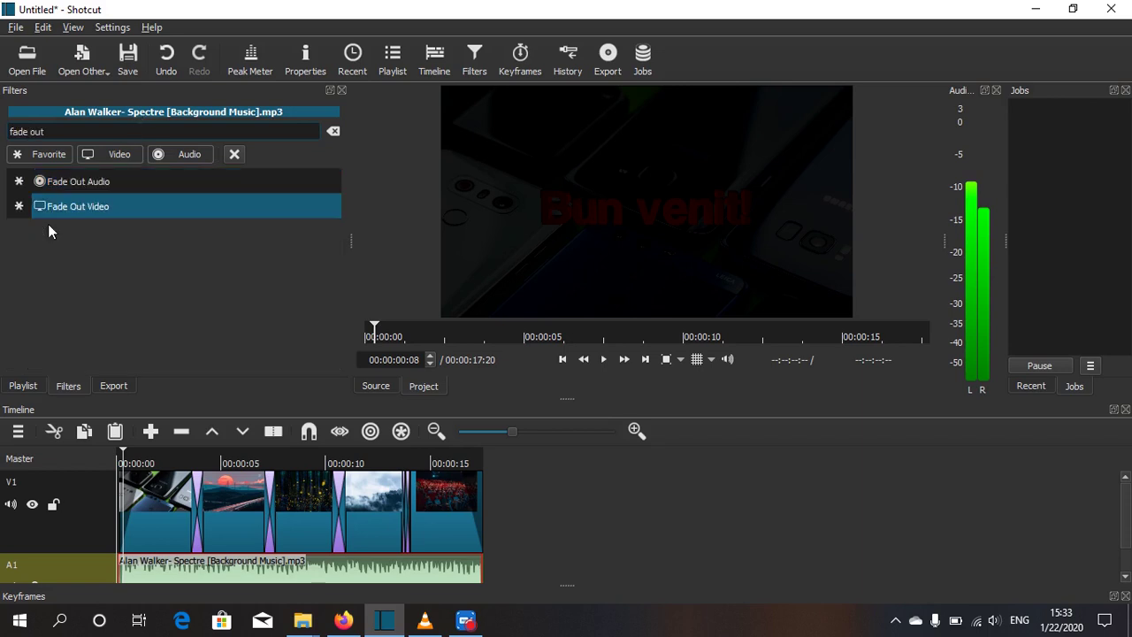
{"action": "left_click", "coordinate": [84, 184]}
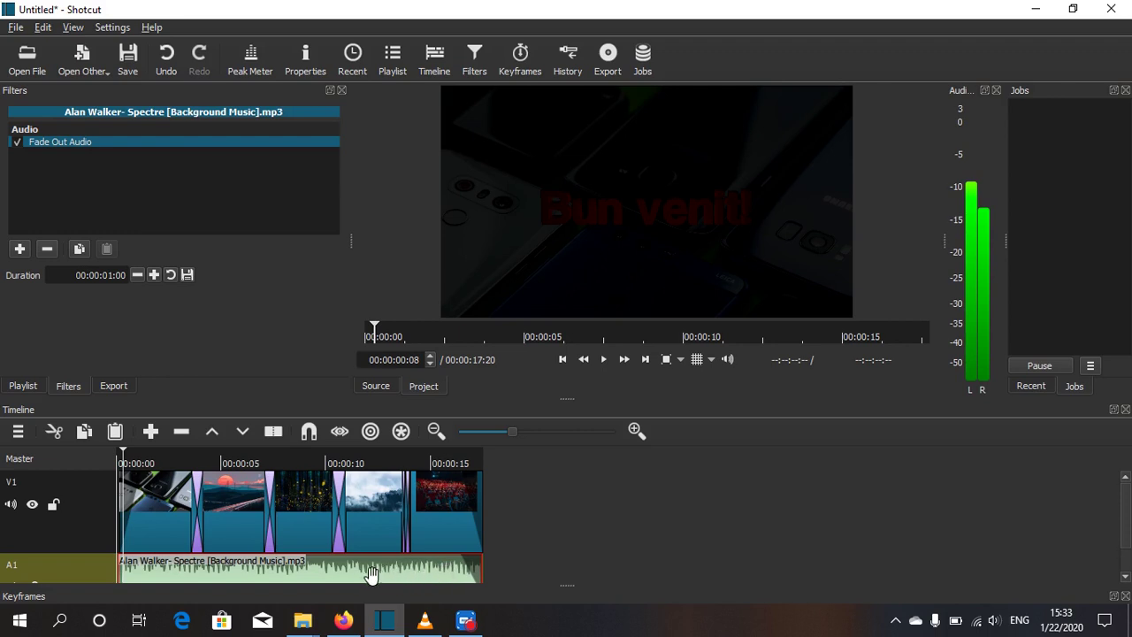
- Add a Fade In Audio filter to the same background music clip
{"action": "left_click", "coordinate": [20, 249]}
{"action": "type", "text": "f"}
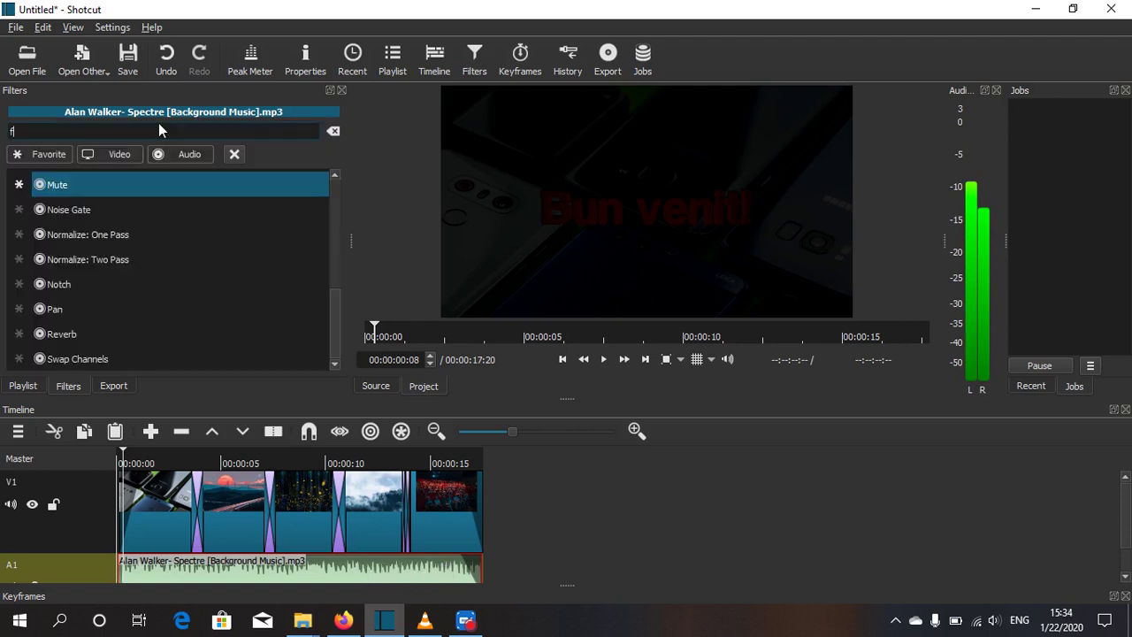
{"action": "type", "text": "ade"}
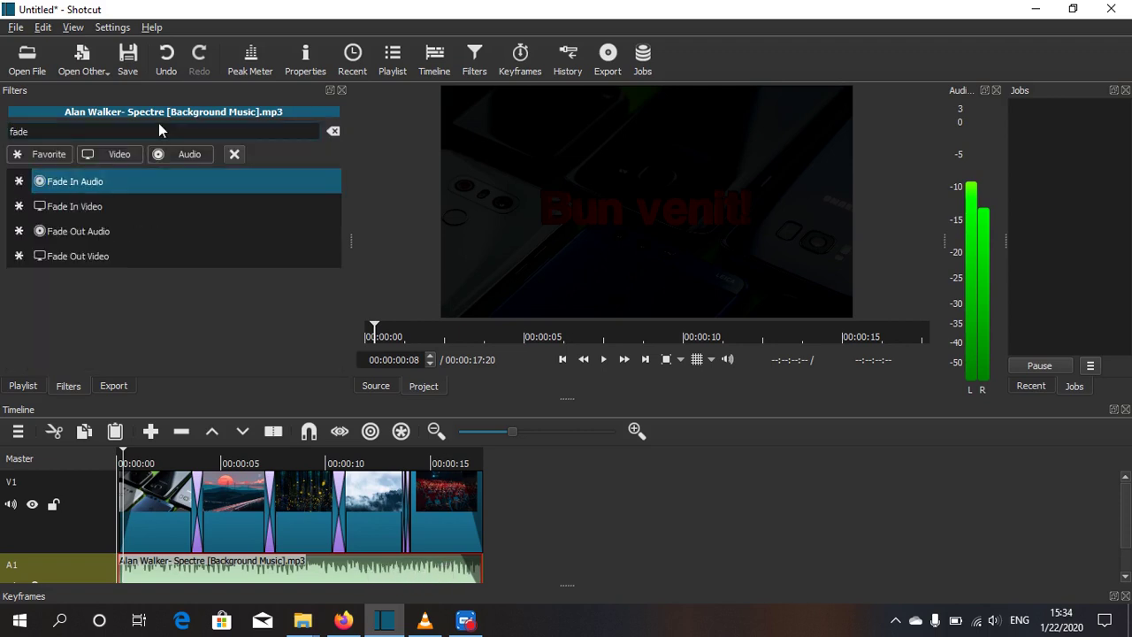
{"action": "type", "text": " in au"}
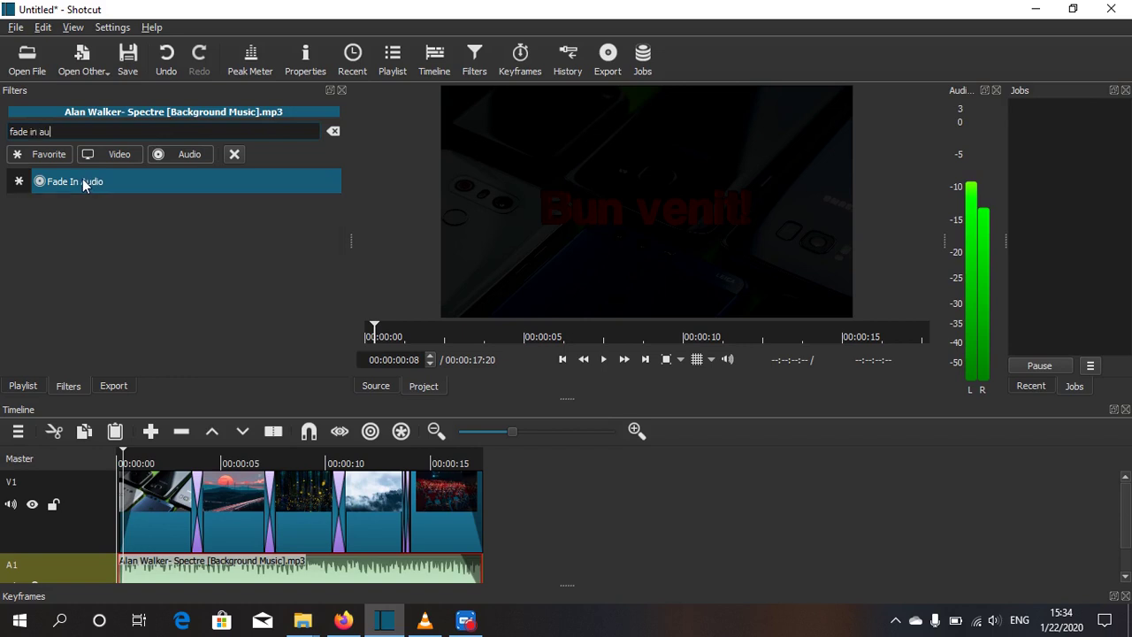
{"action": "left_click", "coordinate": [84, 182]}
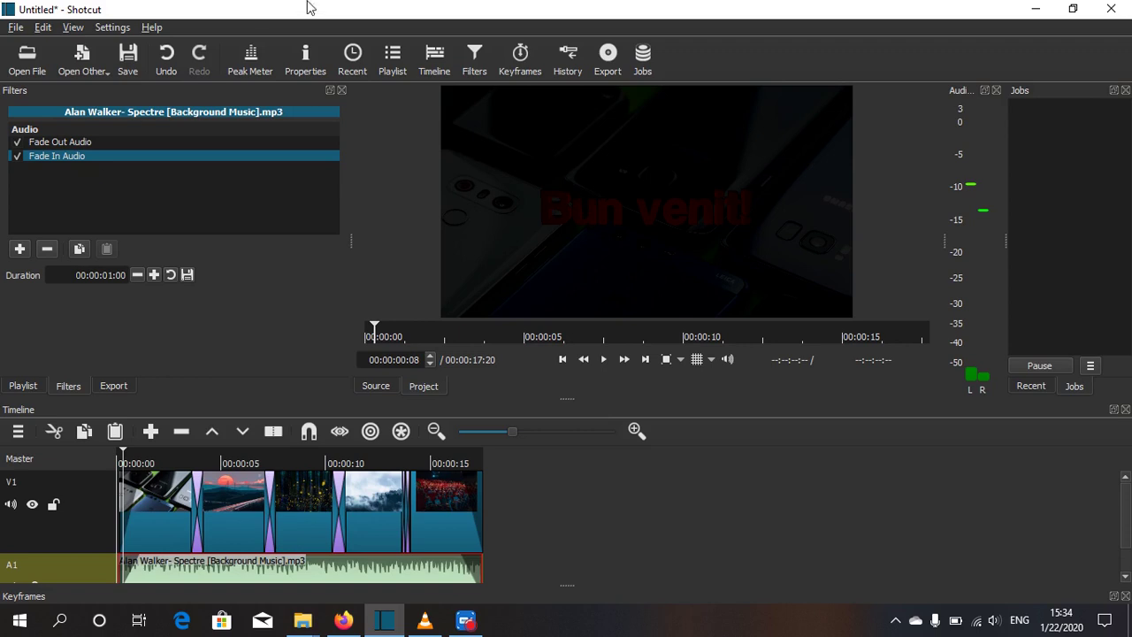
- Export the timeline as an mp4 file named cvbnm in the Desktop folder inside Desktop
{"action": "left_click", "coordinate": [608, 58]}
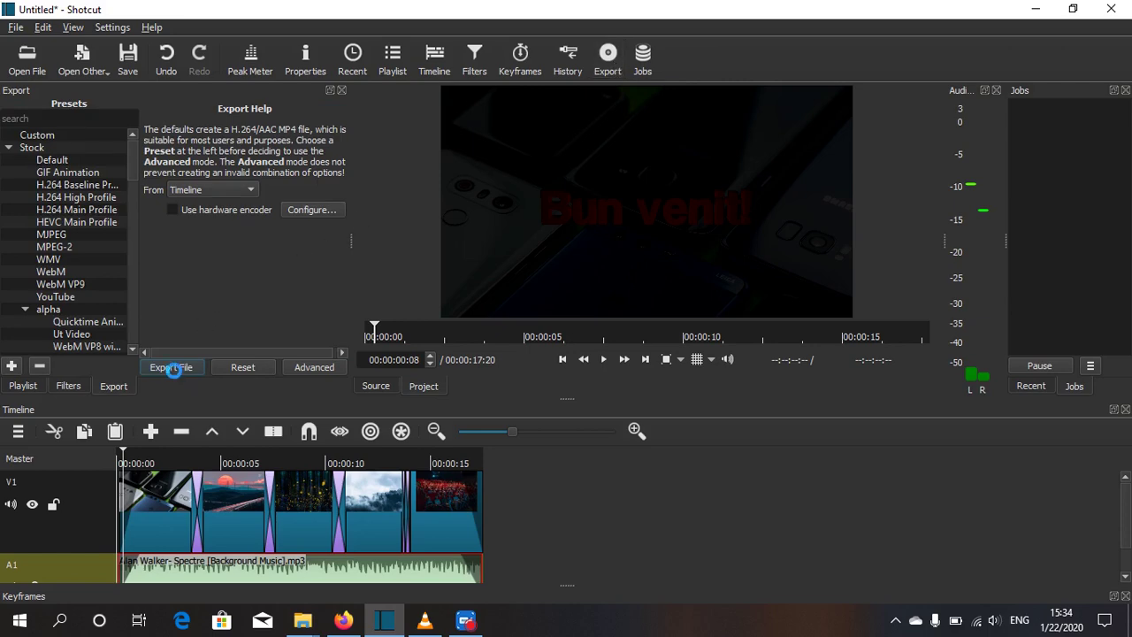
{"action": "left_click", "coordinate": [171, 367]}
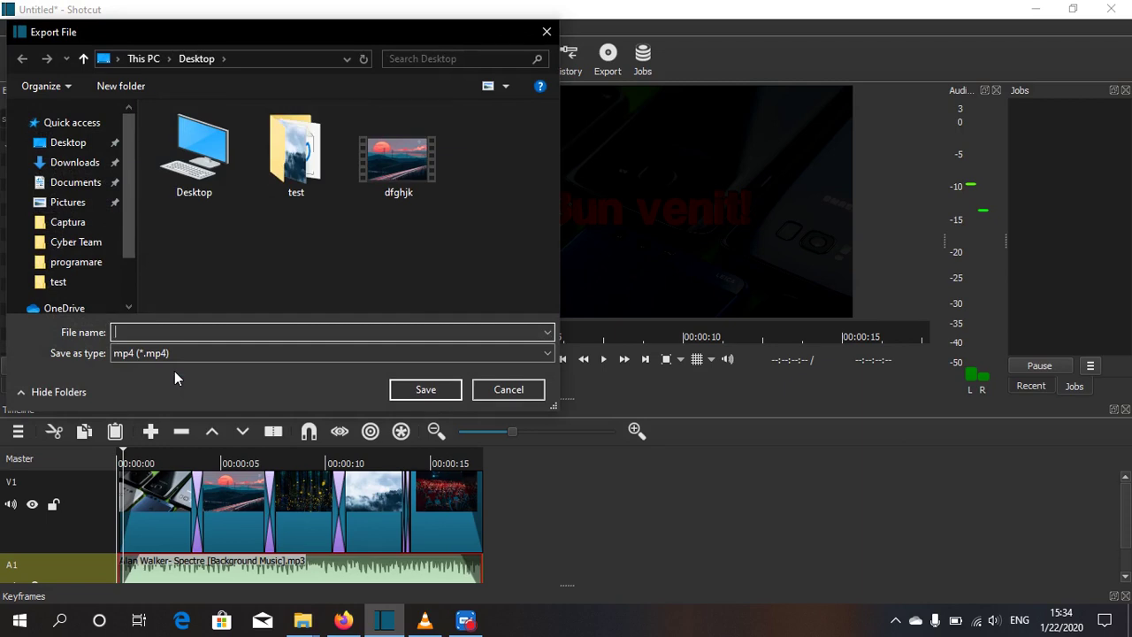
{"action": "left_click", "coordinate": [211, 158]}
{"action": "double_click", "coordinate": [211, 154]}
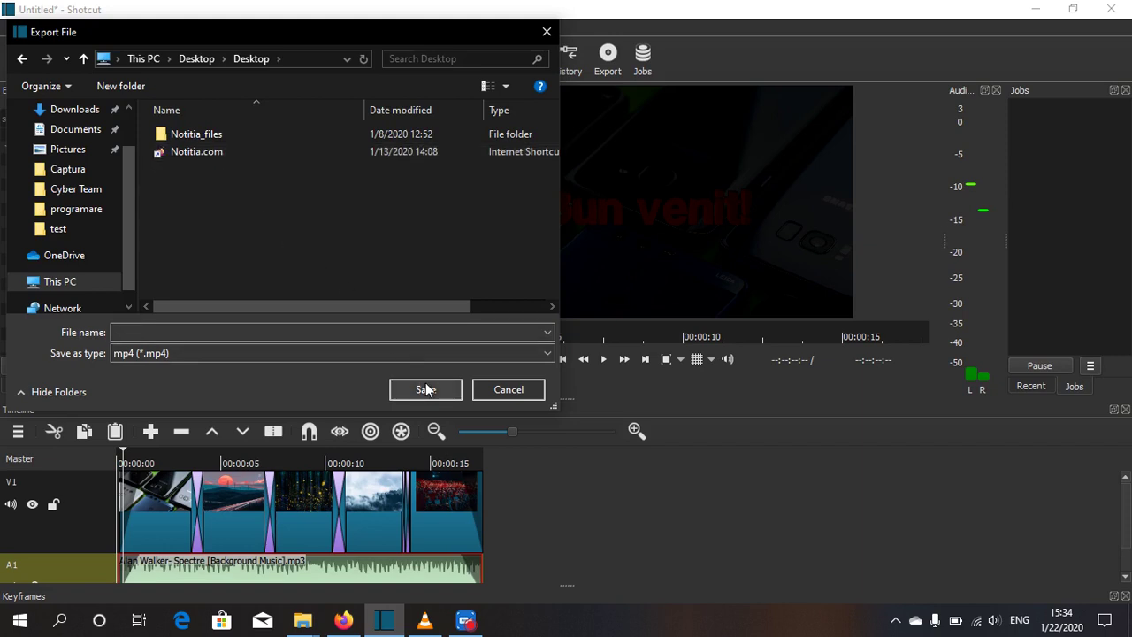
{"action": "left_click", "coordinate": [309, 329]}
{"action": "type", "text": "cvbnm"}
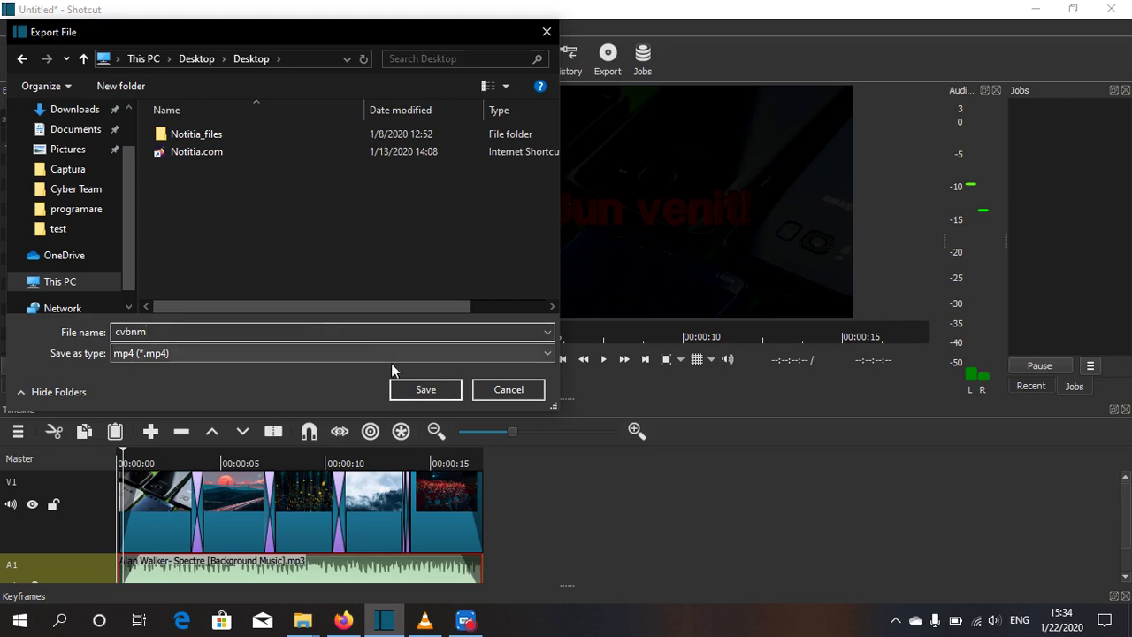
{"action": "left_click", "coordinate": [425, 389]}
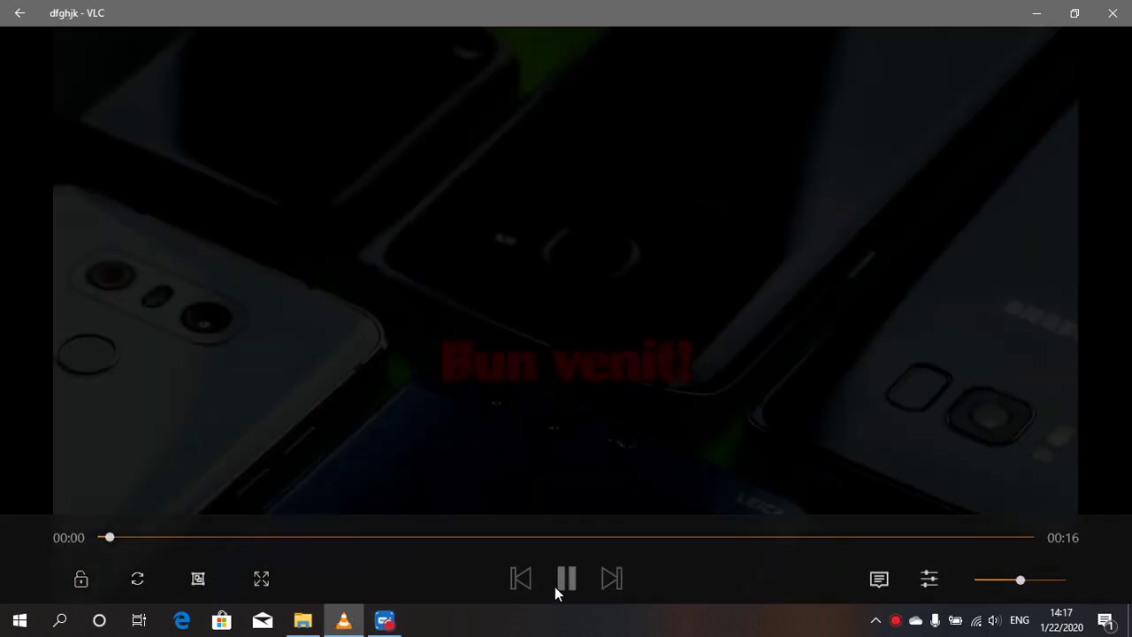
- Watch the exported dfghjk video full screen in VLC
{"action": "key", "text": "F11"}
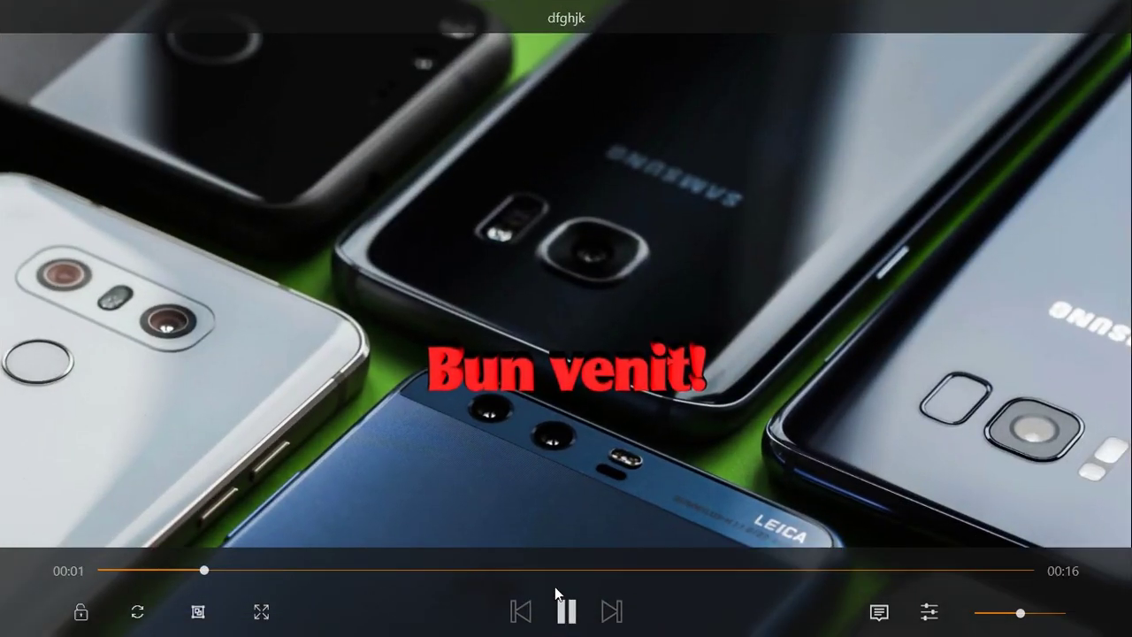